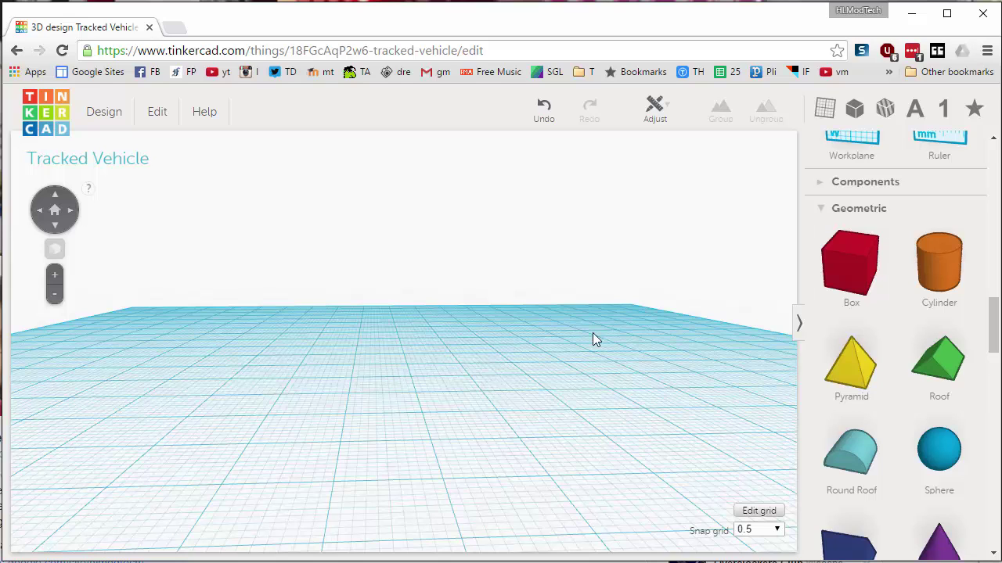
Add a box to the workplane and reshape it into a long, narrow bar.
drag(850, 264, 265, 414)
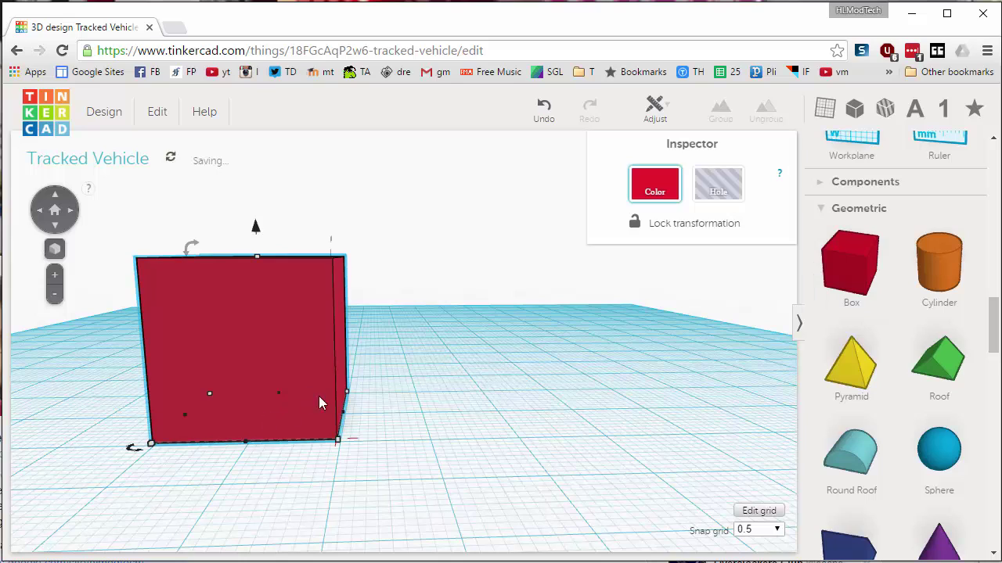
drag(350, 420, 420, 421)
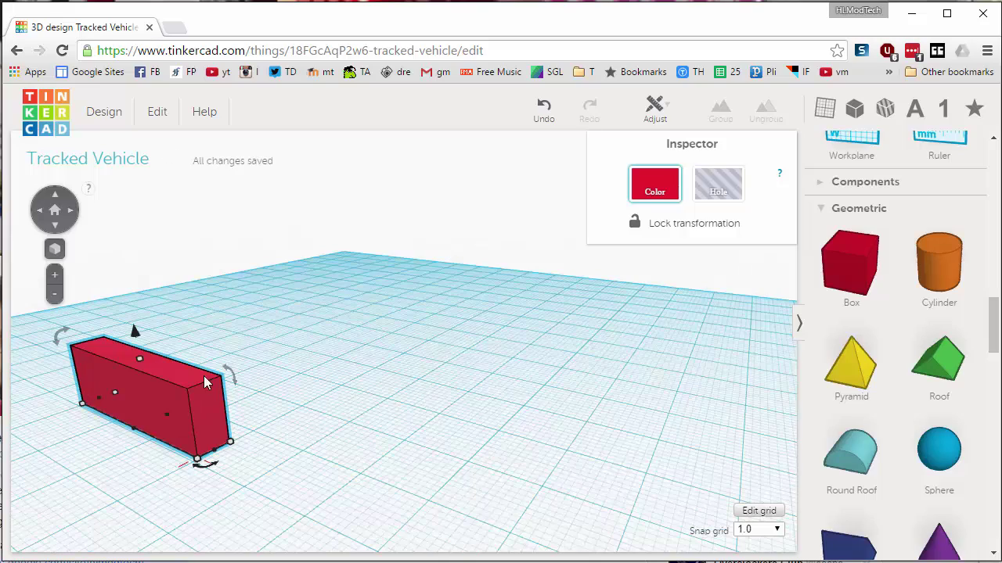
right_drag(128, 475, 465, 465)
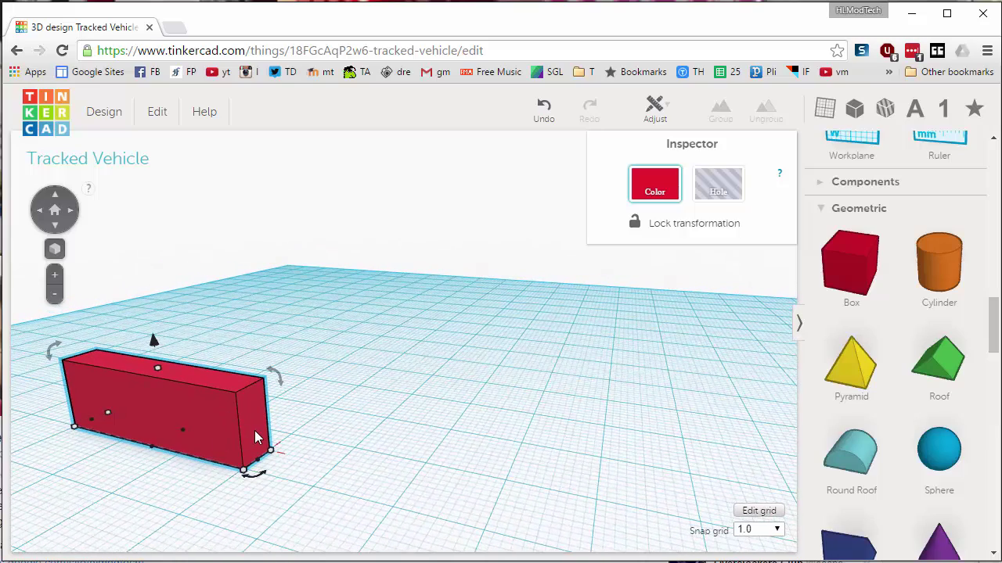
Place a round roof on a workplane set on the bar's end face and rotate it so its arch follows the bar's side profile.
key(w)
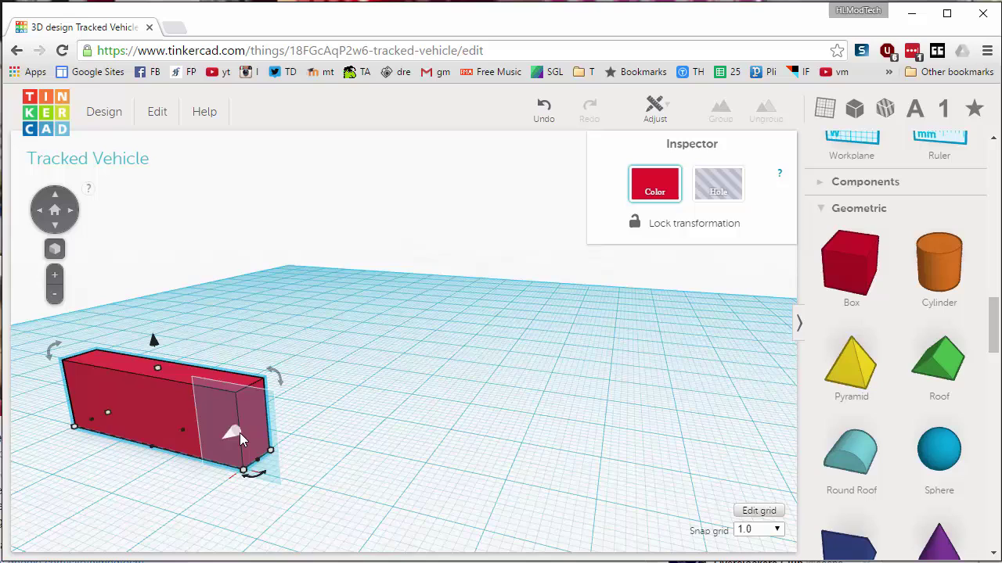
click(248, 432)
drag(847, 460, 274, 413)
drag(204, 352, 222, 524)
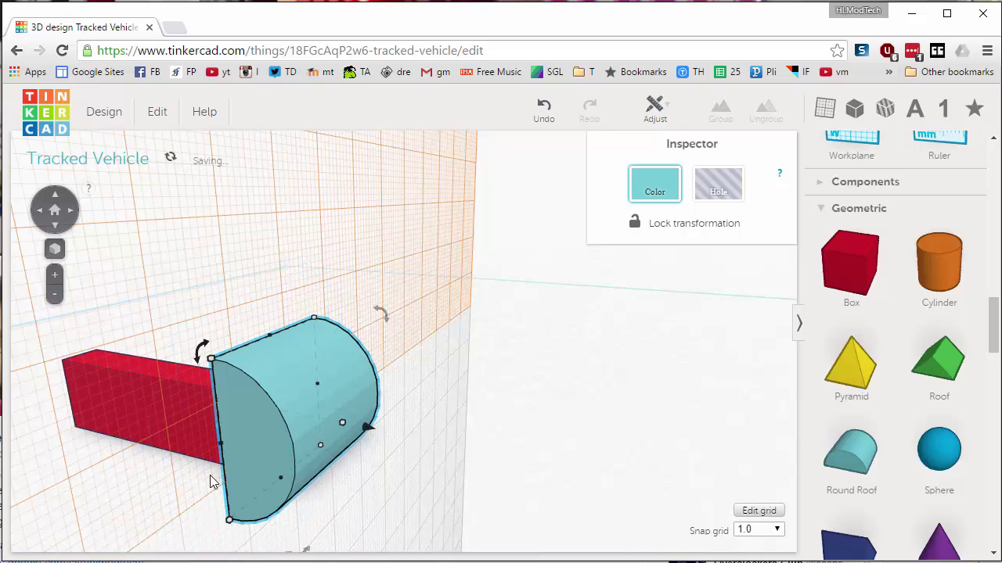
Resize the round roof to match the bar's end face in width and height, and reduce its depth to a half-round end.
right_drag(211, 478, 329, 481)
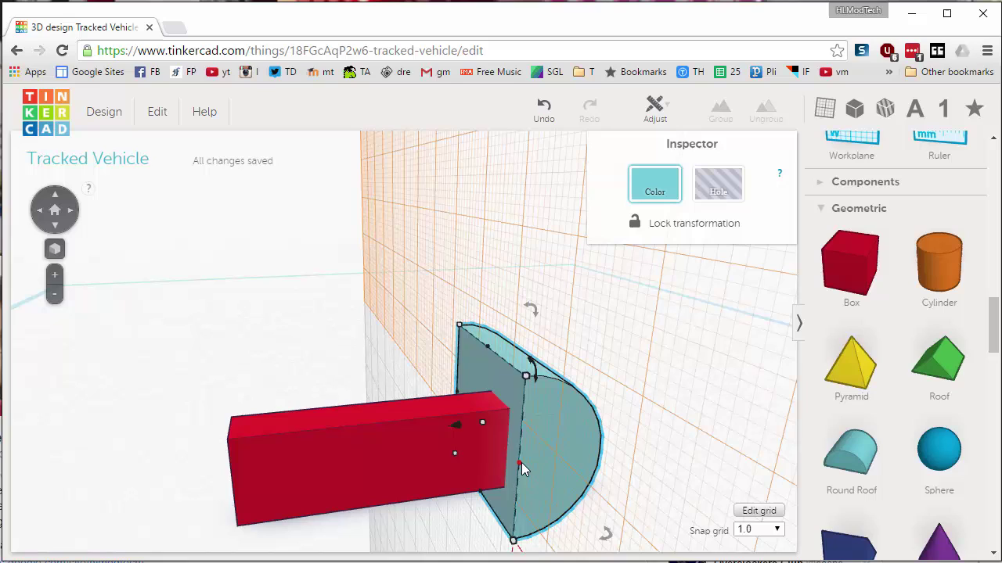
drag(522, 462, 492, 458)
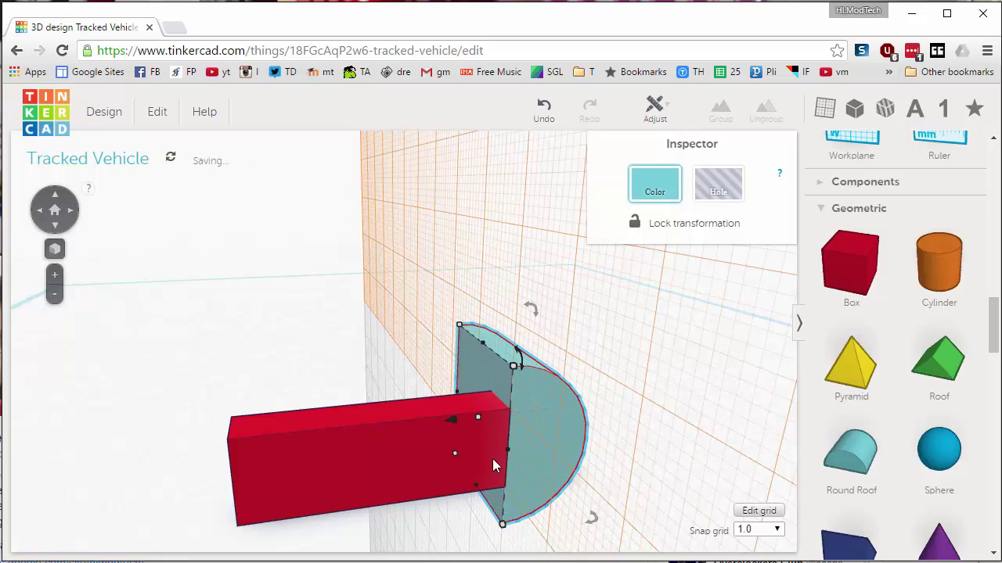
right_drag(493, 459, 503, 442)
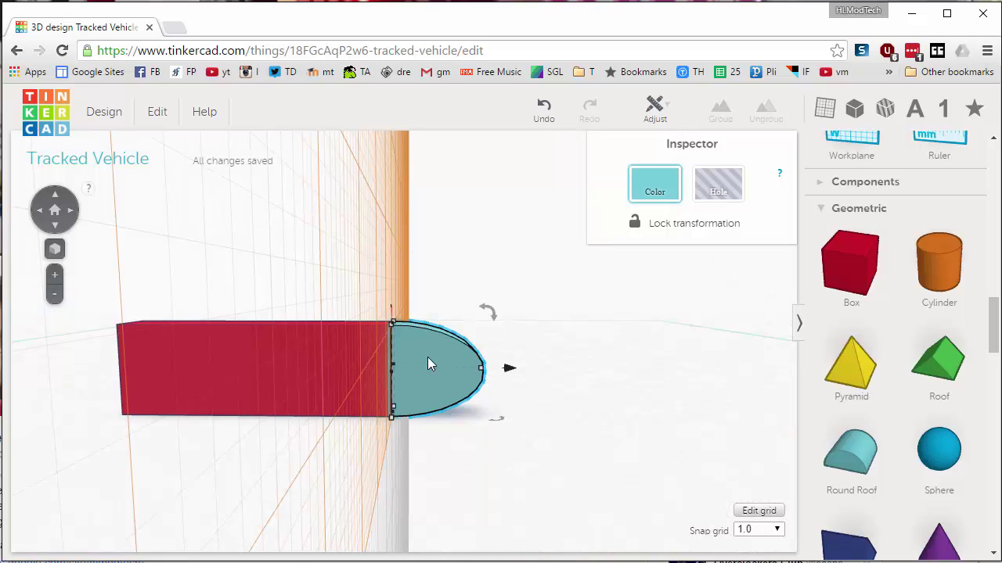
drag(487, 363, 440, 376)
Set a workplane on the bar's opposite end face and copy the round roof about 35 mm along the bar to that end.
right_drag(407, 441, 327, 489)
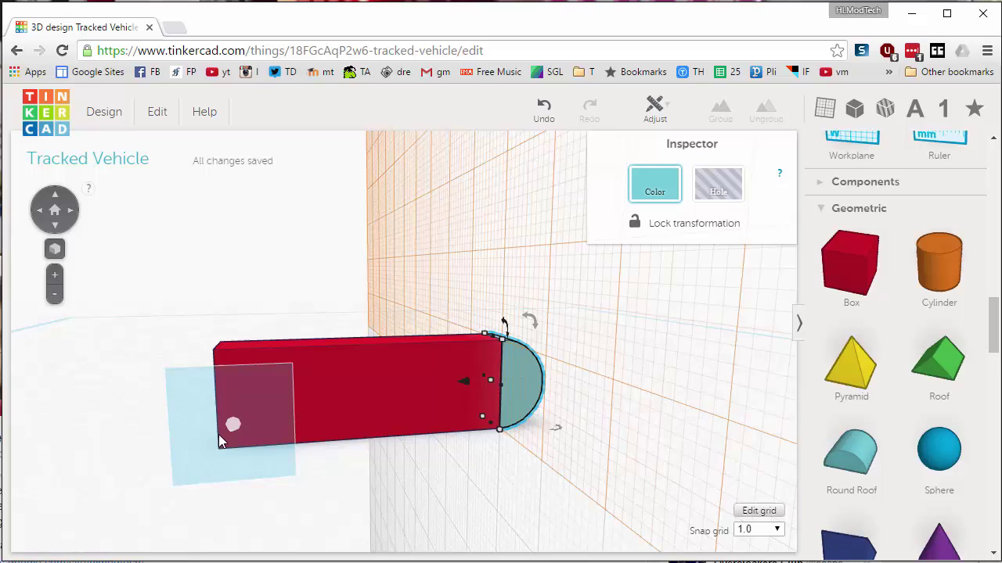
right_drag(219, 434, 550, 393)
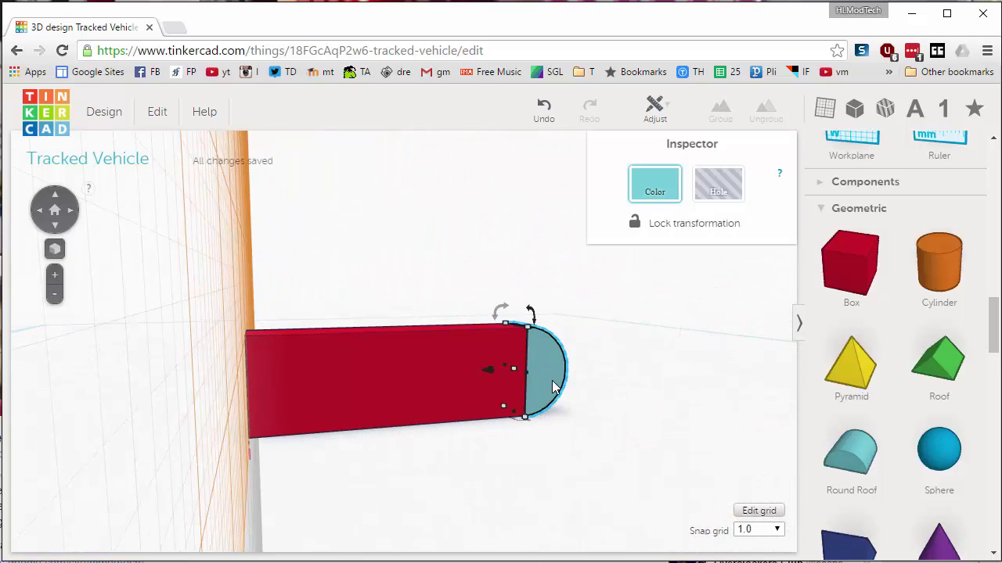
key(Down)
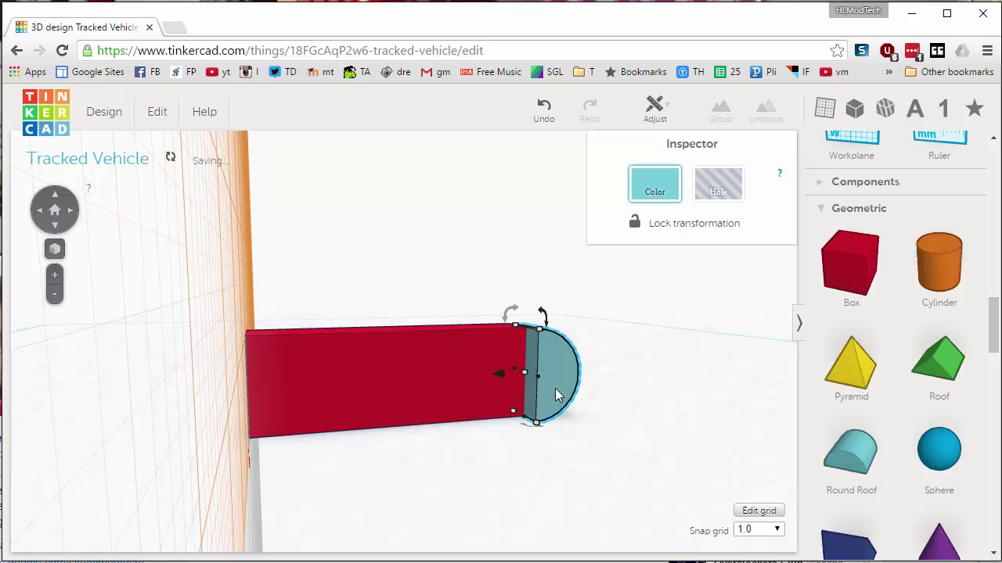
alt+drag(502, 376, 154, 395)
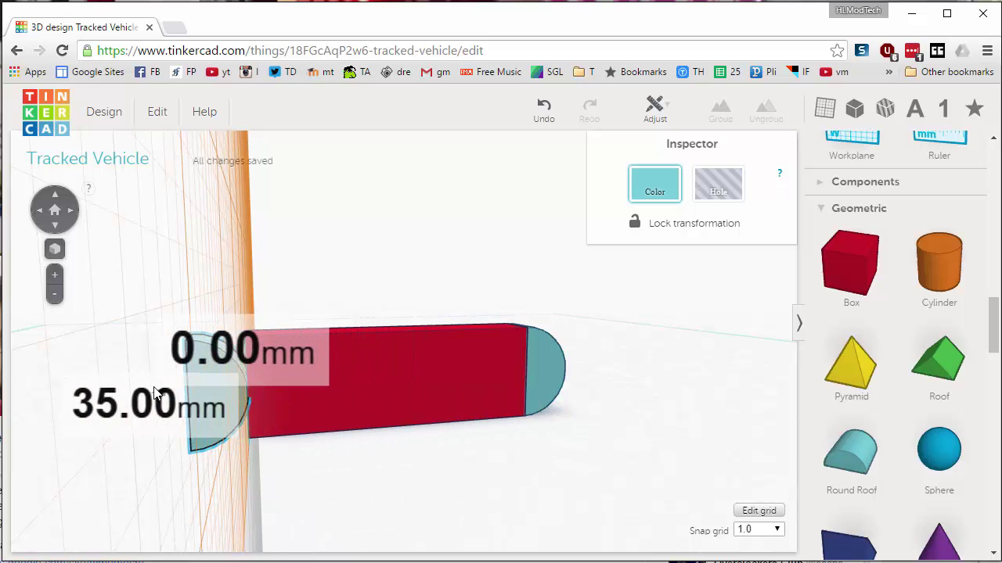
Mirror the copied round roof along the bar's length so its curved side faces outward.
right_drag(168, 401, 236, 438)
scroll(428, 397, up, 4)
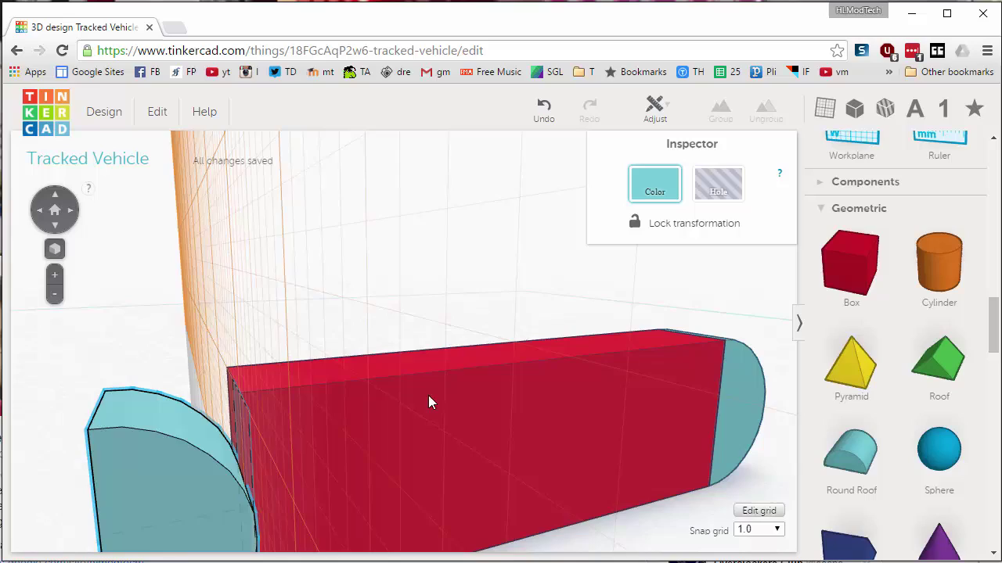
scroll(428, 395, down, 5)
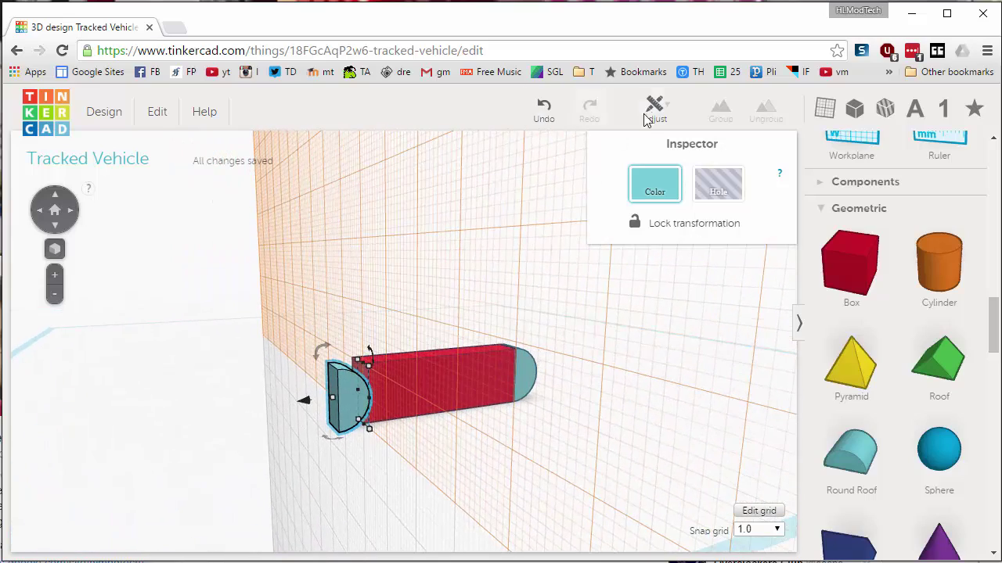
click(646, 118)
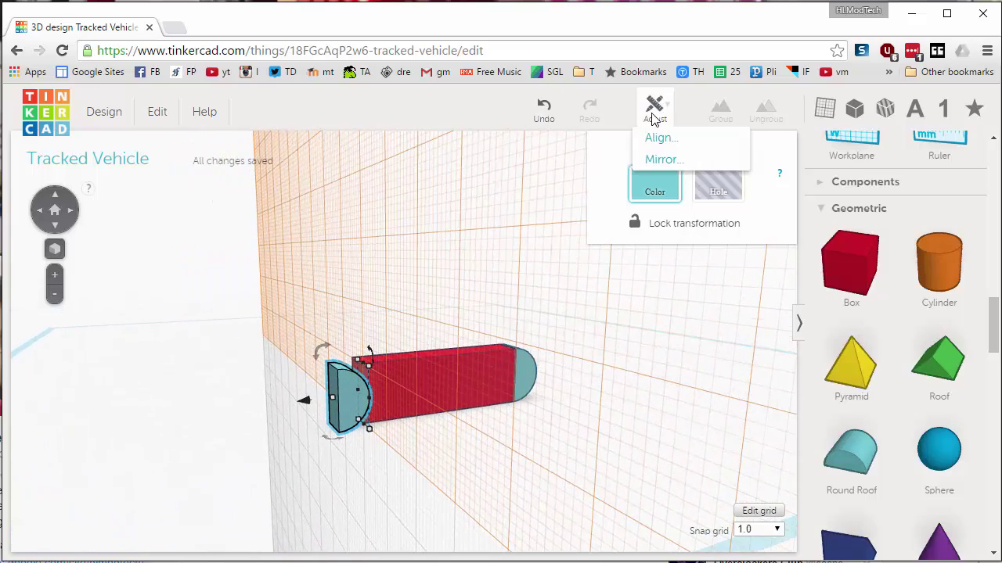
click(663, 161)
click(358, 441)
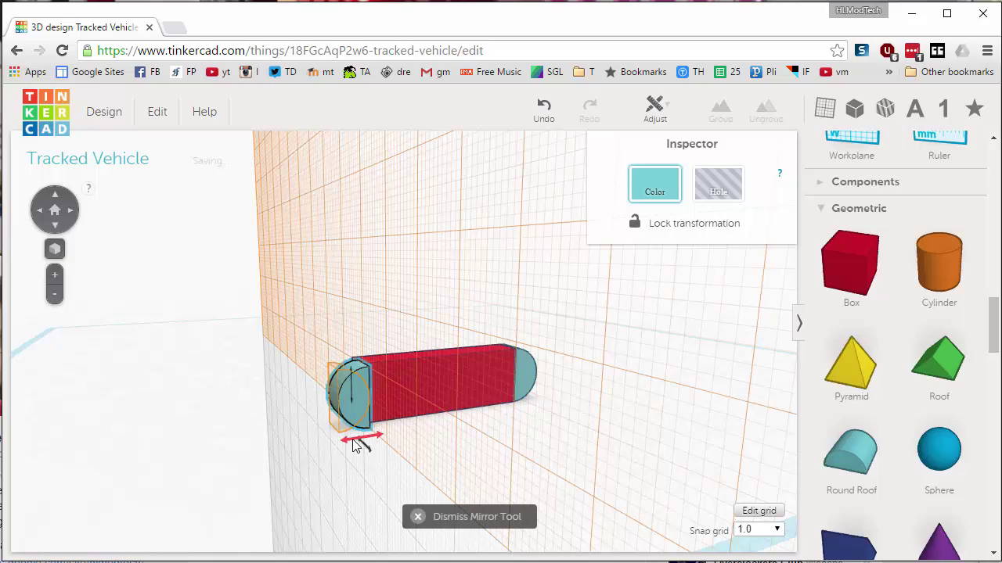
right_drag(436, 441, 599, 466)
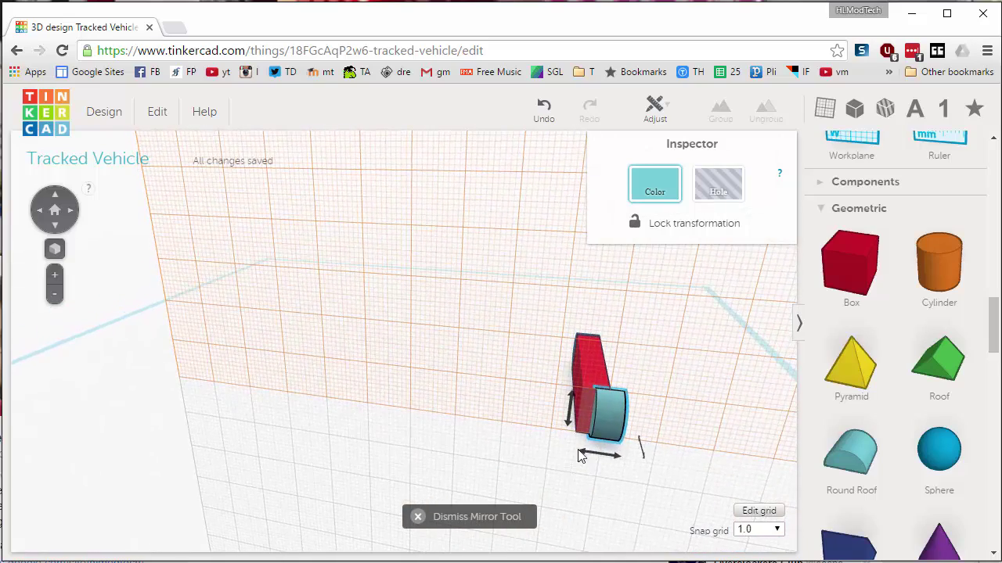
click(462, 518)
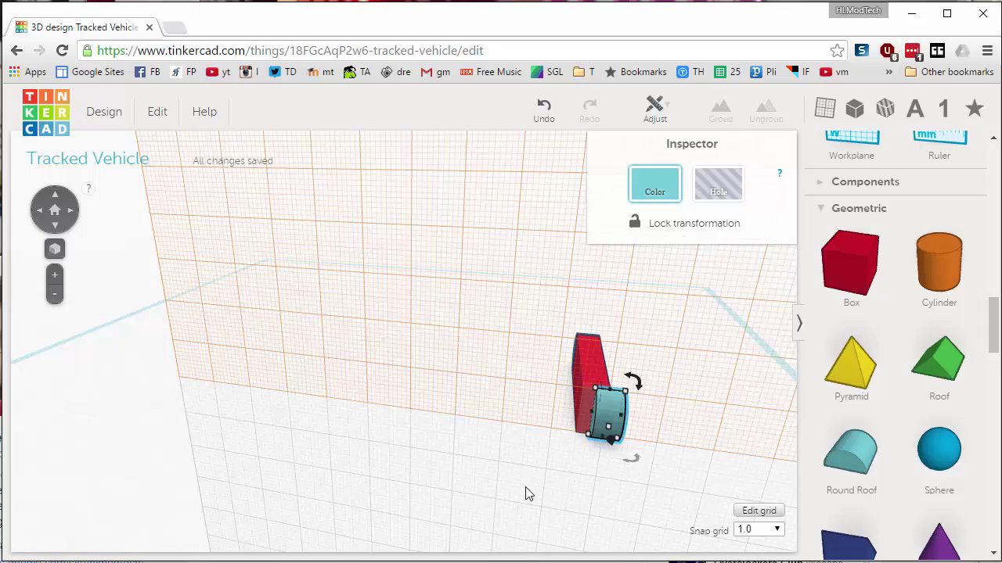
Nudge the mirrored round roof sideways in line with the bar and return to the default workplane.
key(Left)
key(Left)
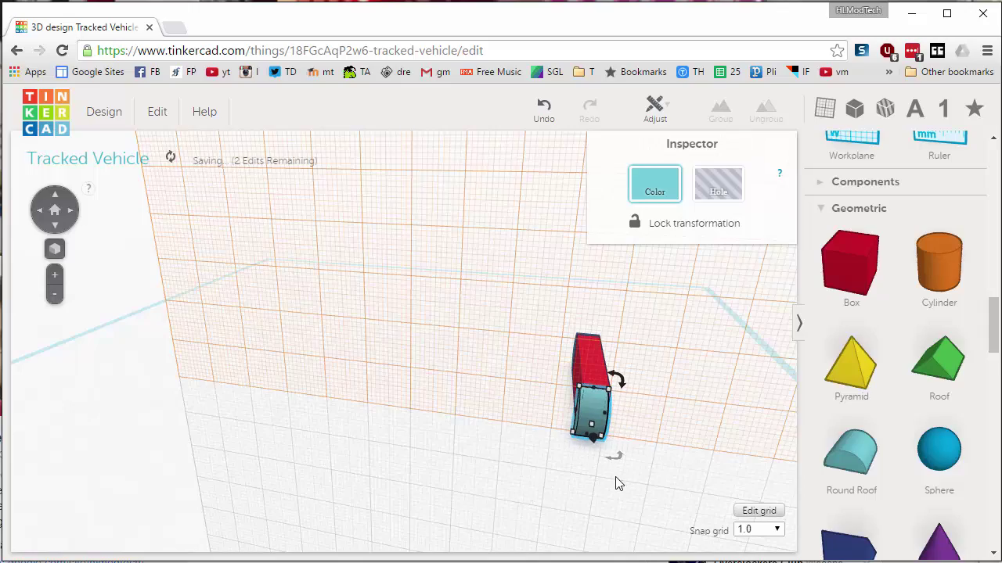
right_drag(616, 478, 312, 441)
scroll(255, 422, up, 3)
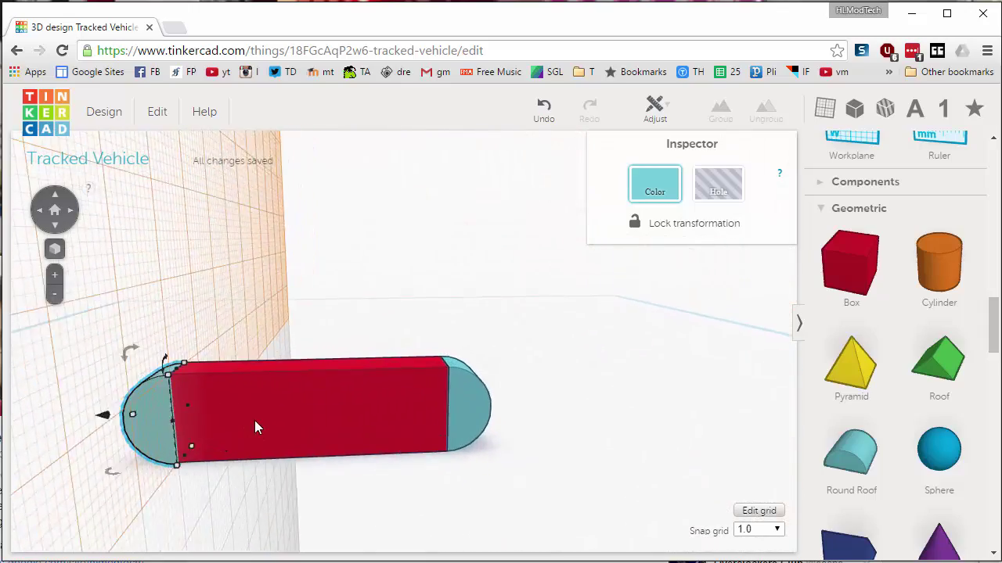
right_drag(254, 427, 398, 450)
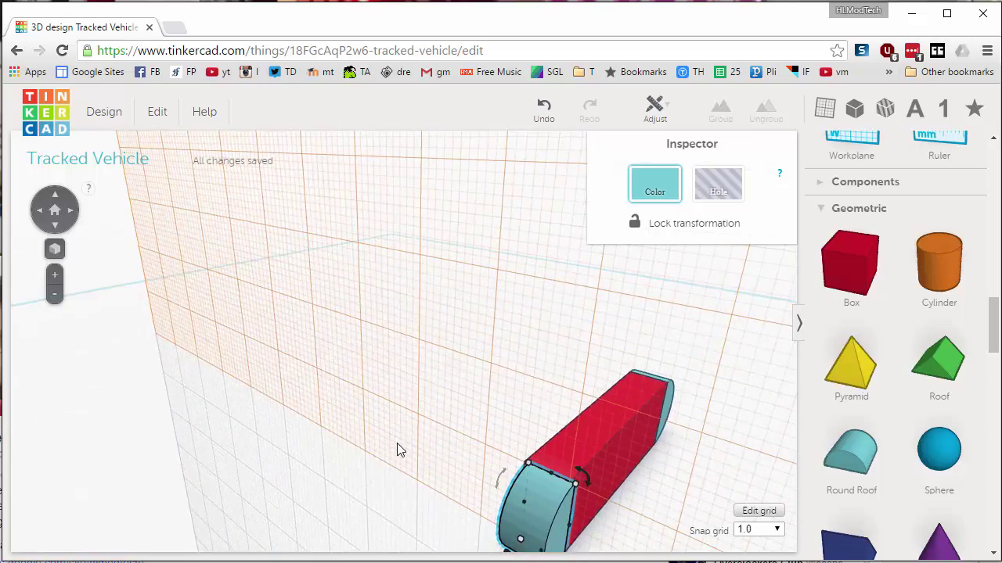
scroll(398, 450, down, 3)
click(376, 451)
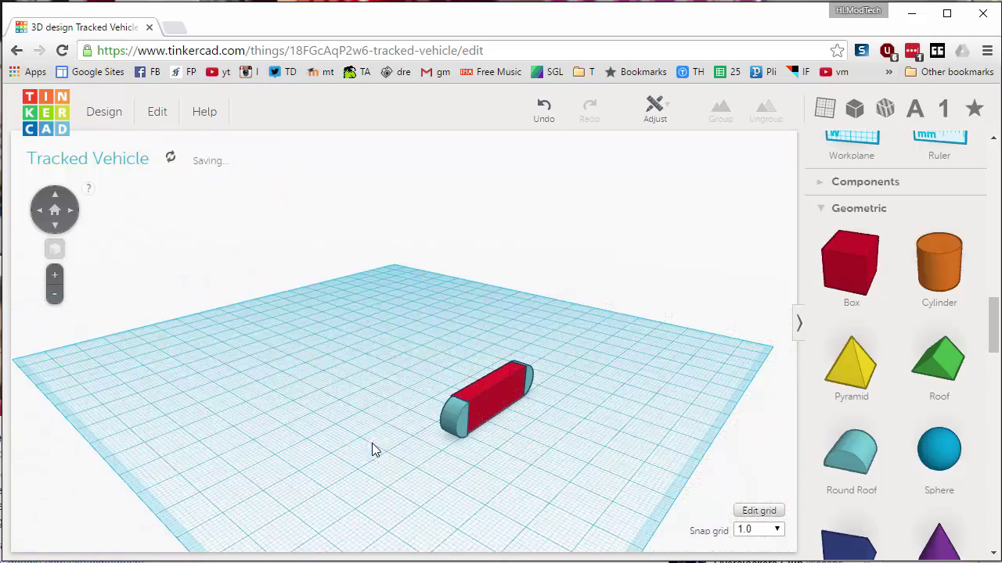
Select the bar and both round ends and align their centres across the bar's width.
right_drag(371, 361, 468, 379)
drag(465, 293, 558, 447)
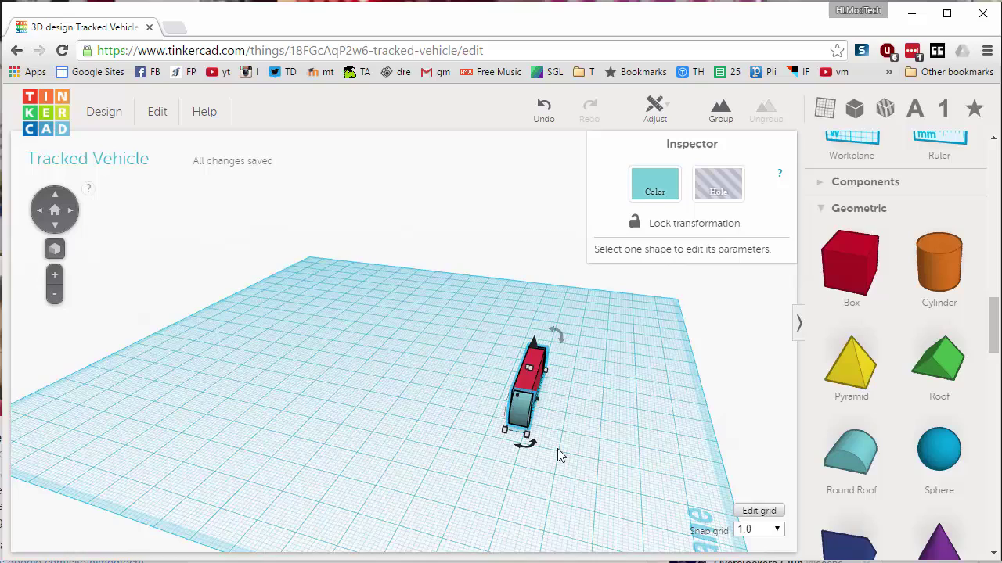
scroll(611, 211, up, 1)
click(655, 110)
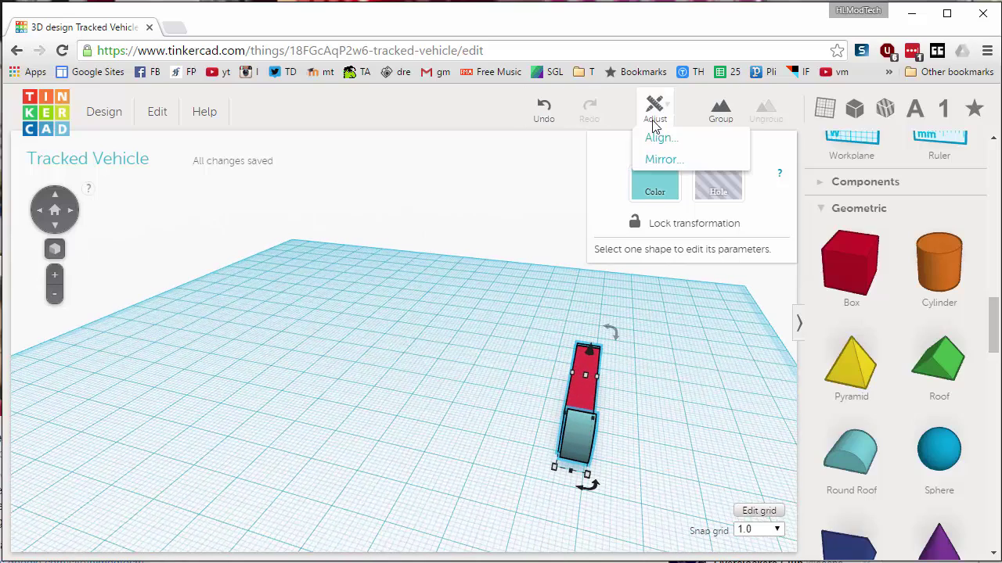
click(655, 139)
click(576, 485)
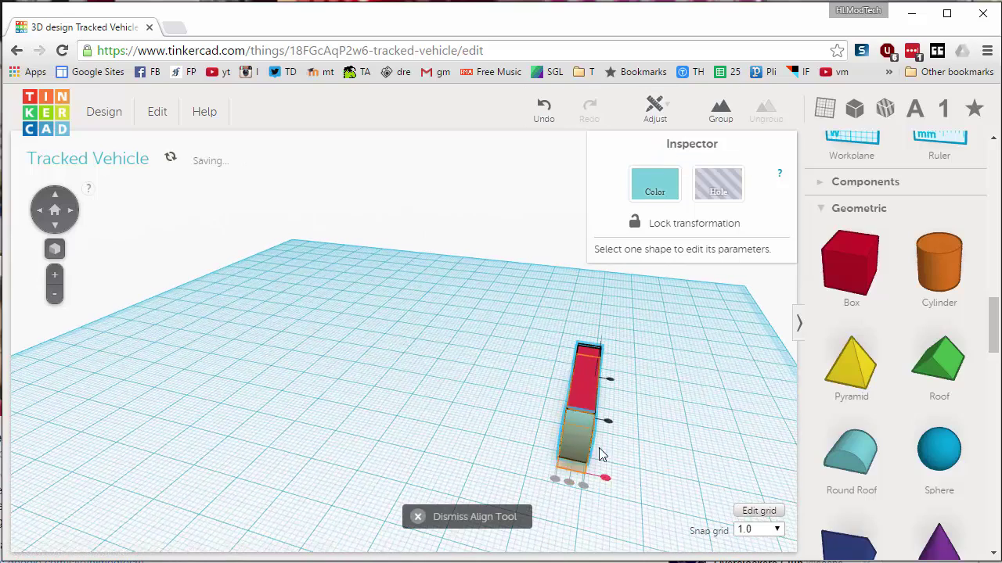
Try to align the centres of the three parts along the bar's length, and undo that alignment.
click(608, 421)
right_drag(581, 429, 452, 393)
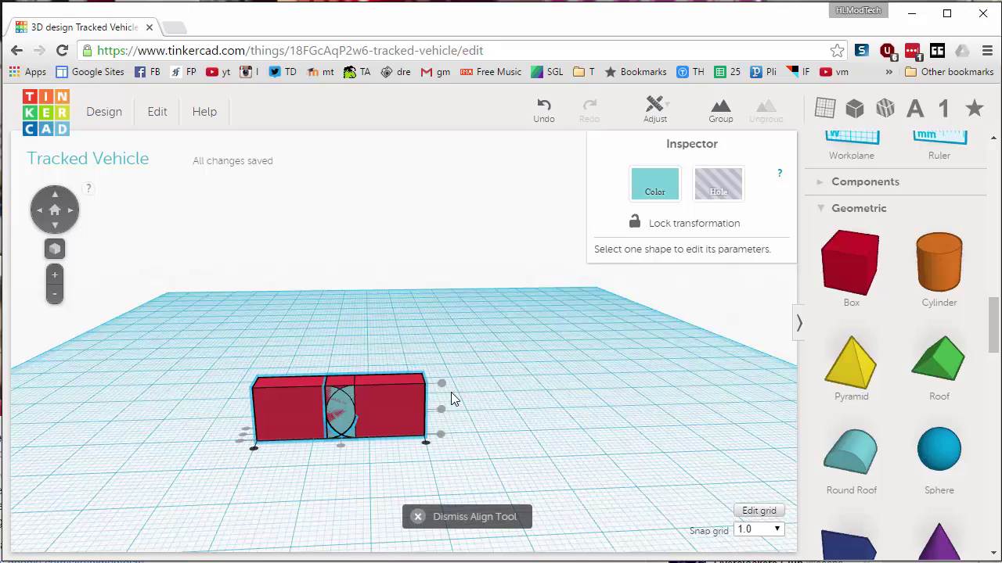
click(417, 516)
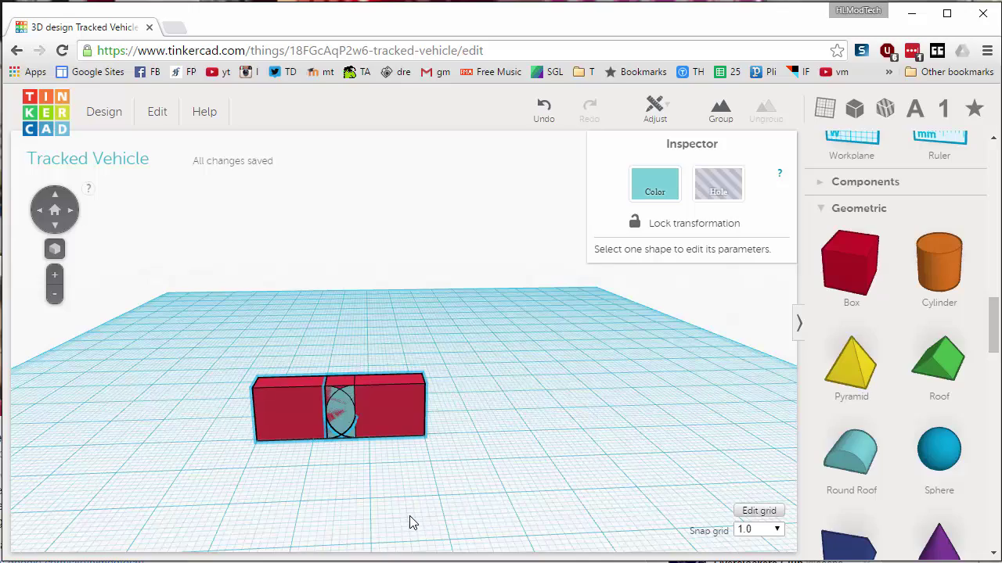
key(ctrl+z)
right_drag(409, 521, 375, 446)
click(492, 398)
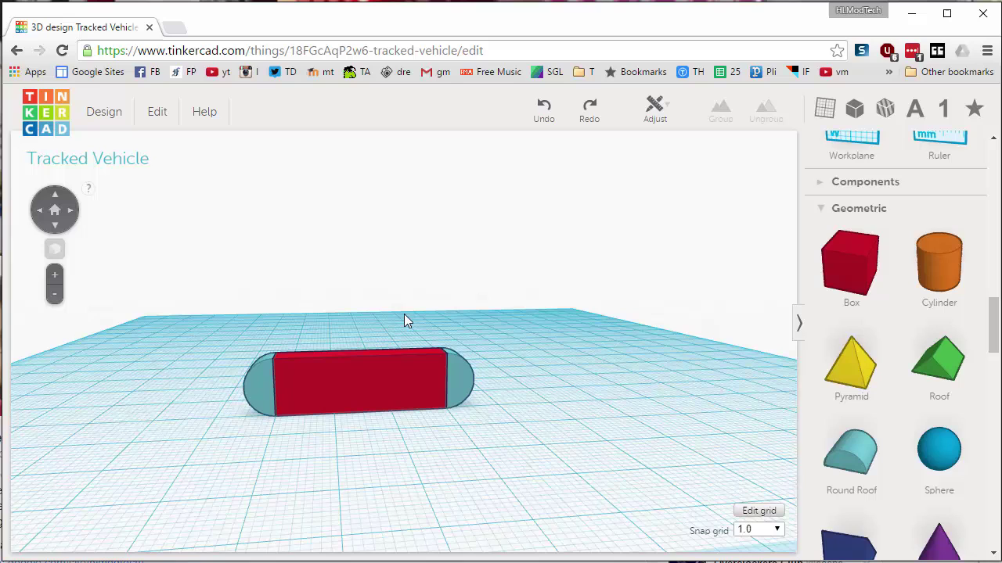
Colour the bar and both round ends red.
drag(472, 414, 552, 404)
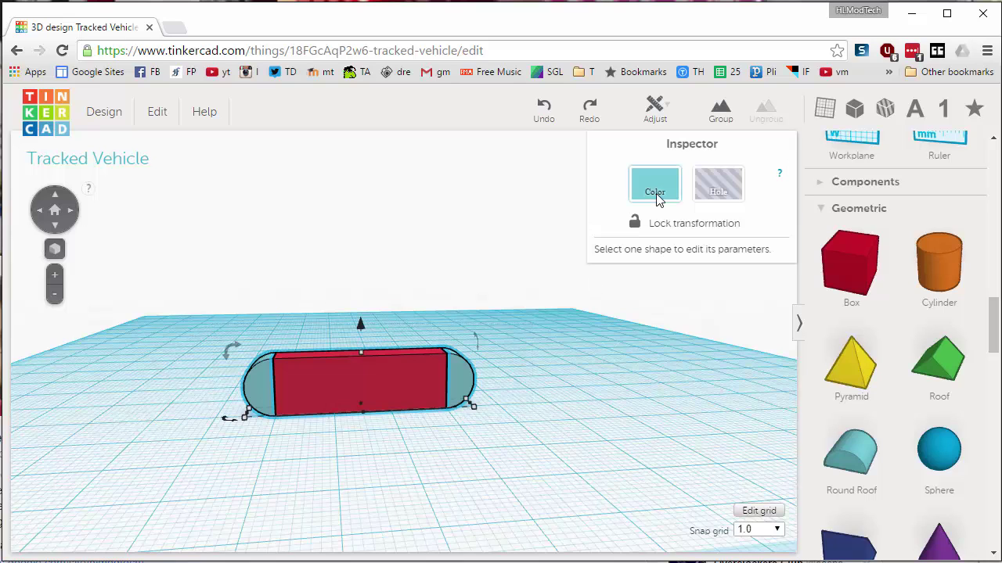
click(656, 191)
click(505, 308)
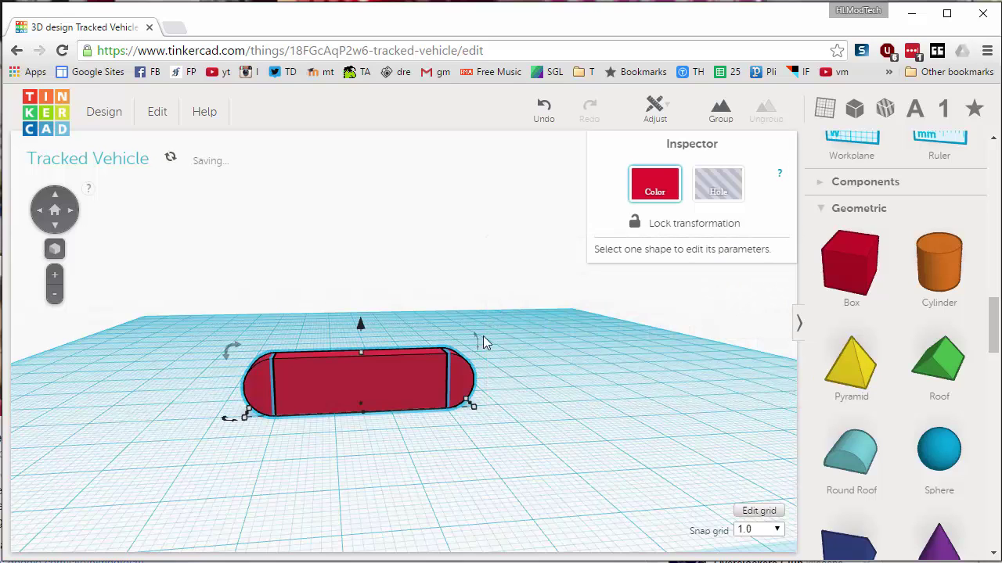
click(529, 368)
Set a workplane on the bar's top face and place a round roof on it.
right_drag(447, 306, 340, 404)
scroll(338, 401, up, 3)
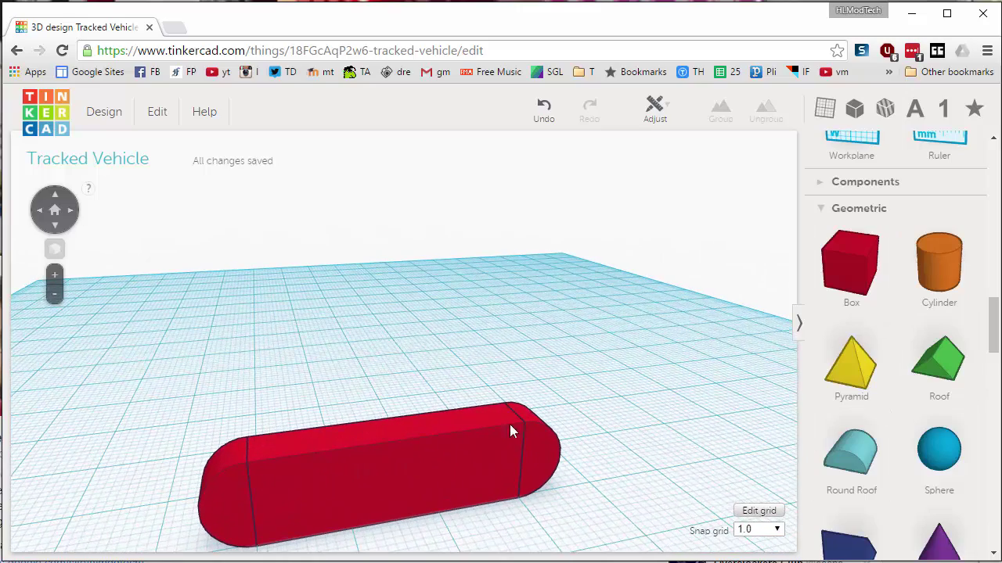
key(w)
click(294, 449)
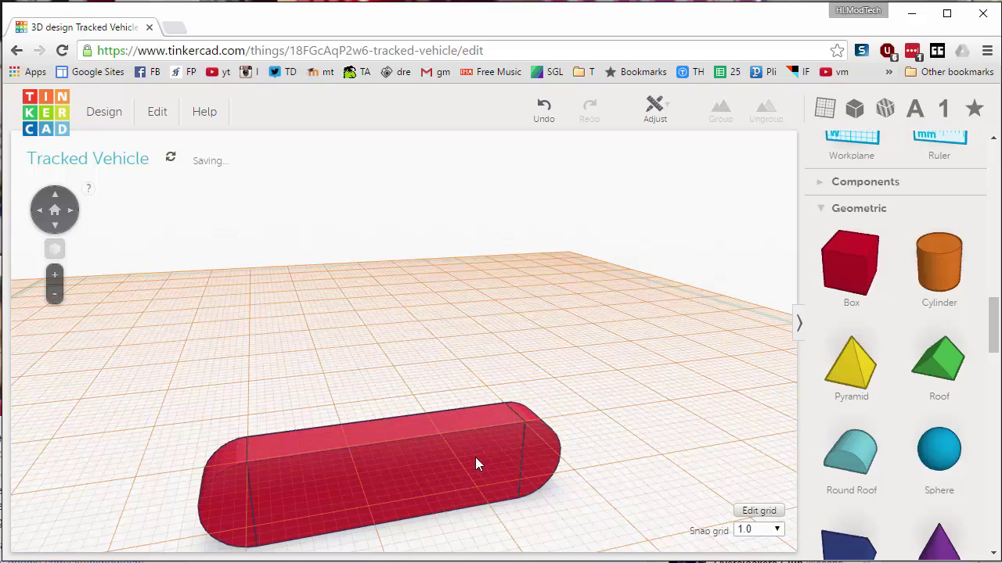
drag(847, 460, 306, 447)
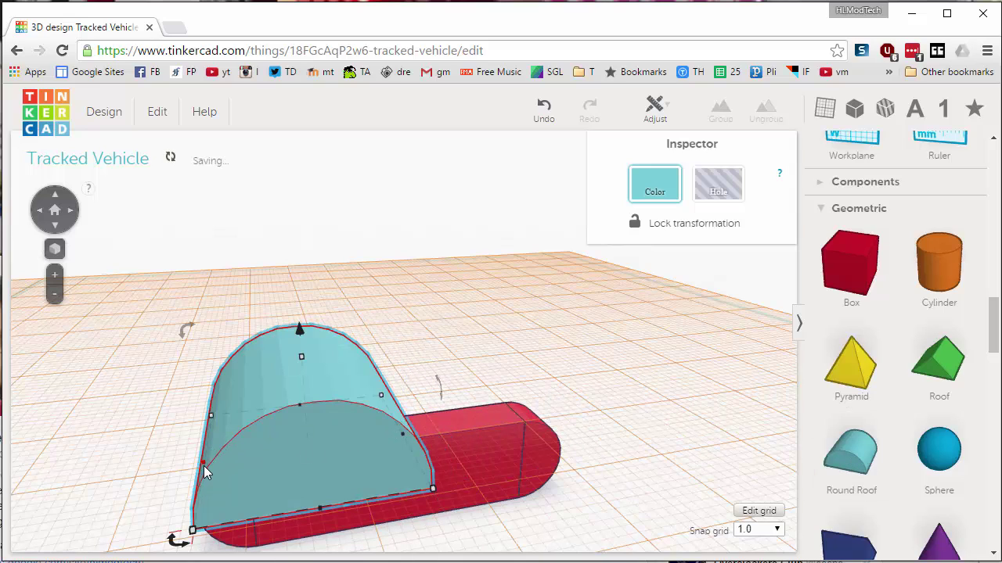
Shrink the new round roof to a thin strip lying across the bar and turn it upside down.
drag(202, 469, 381, 443)
drag(389, 382, 386, 436)
right_drag(386, 436, 392, 445)
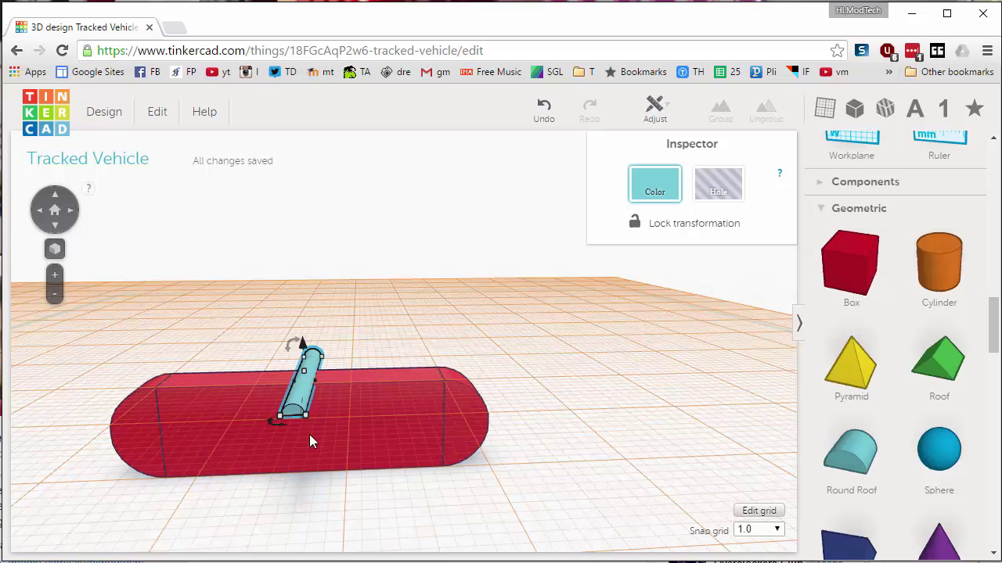
drag(295, 345, 349, 371)
right_drag(317, 399, 391, 378)
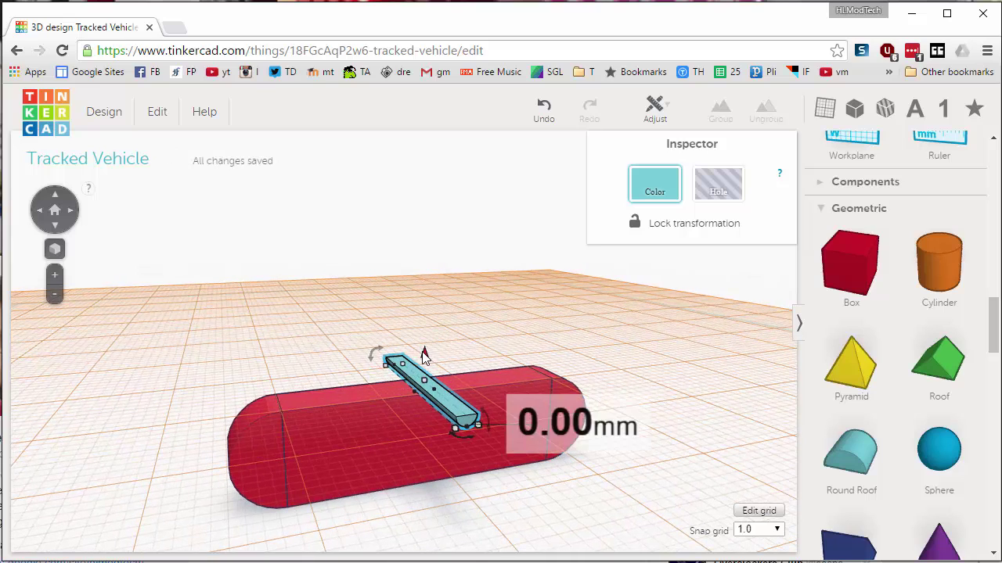
Lower the thin strip into the bar's top face and shift it to the left end of the flat section.
drag(423, 352, 424, 365)
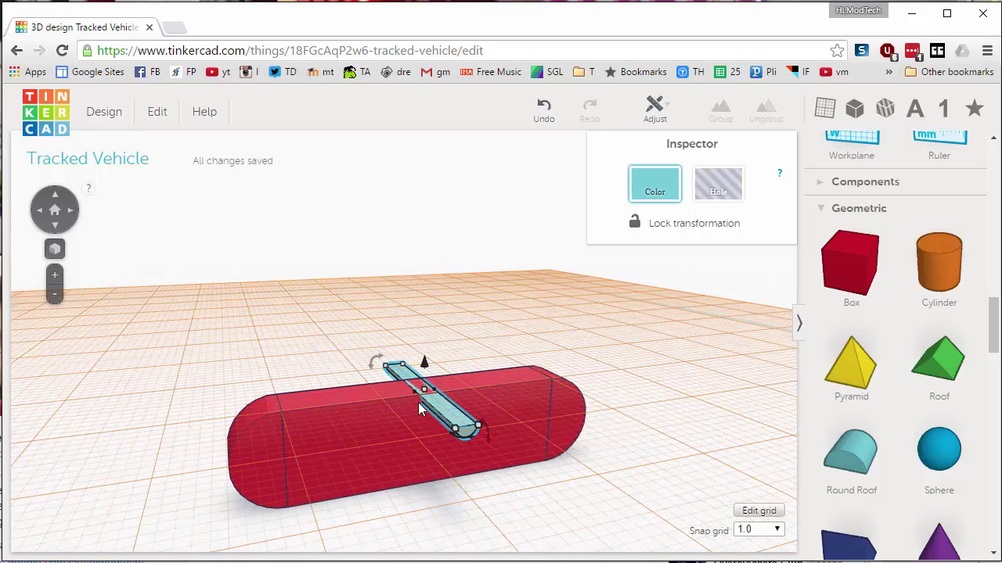
key(Up)
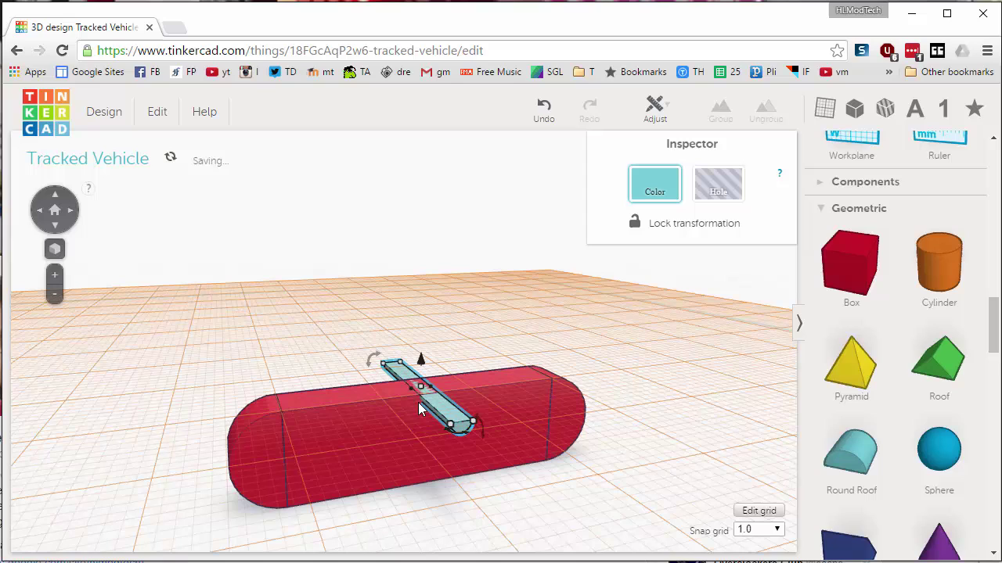
key(Down)
key(Left)
key(Left)
key(Left)
key(Left)
key(Left)
key(Left)
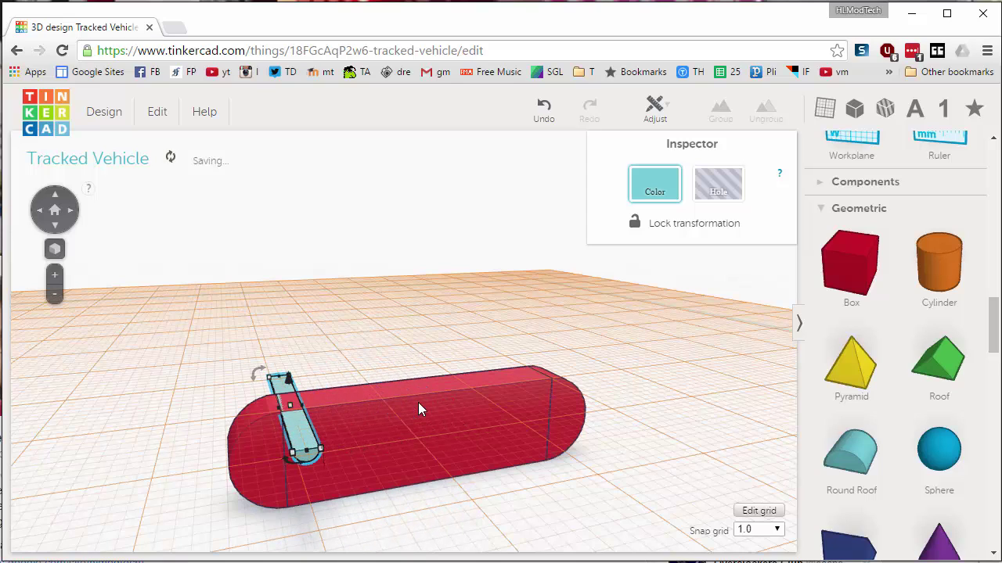
Set the snap grid to 0.5, nudge the strip one increment right along the bar, and turn it into a hole.
click(758, 531)
click(750, 562)
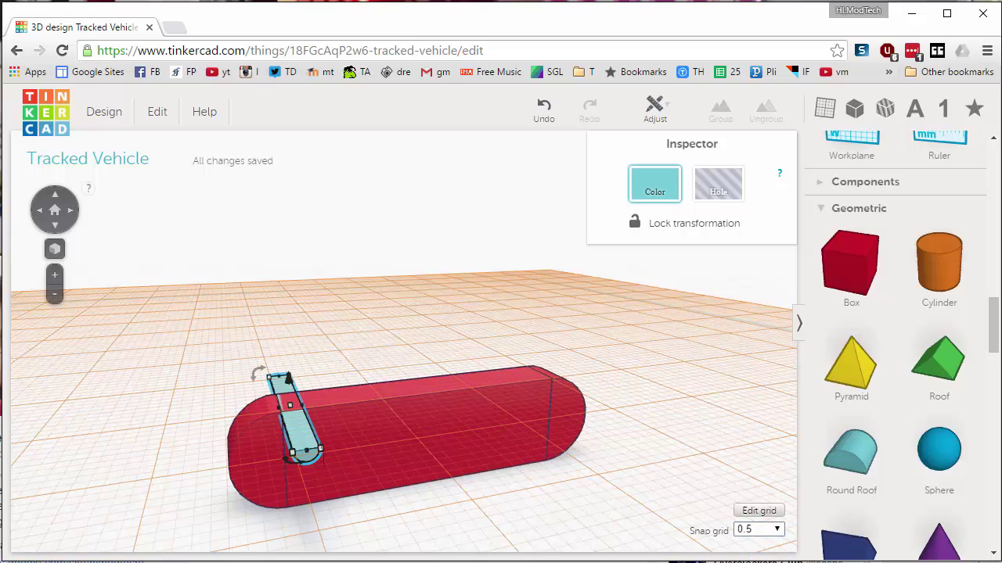
key(Right)
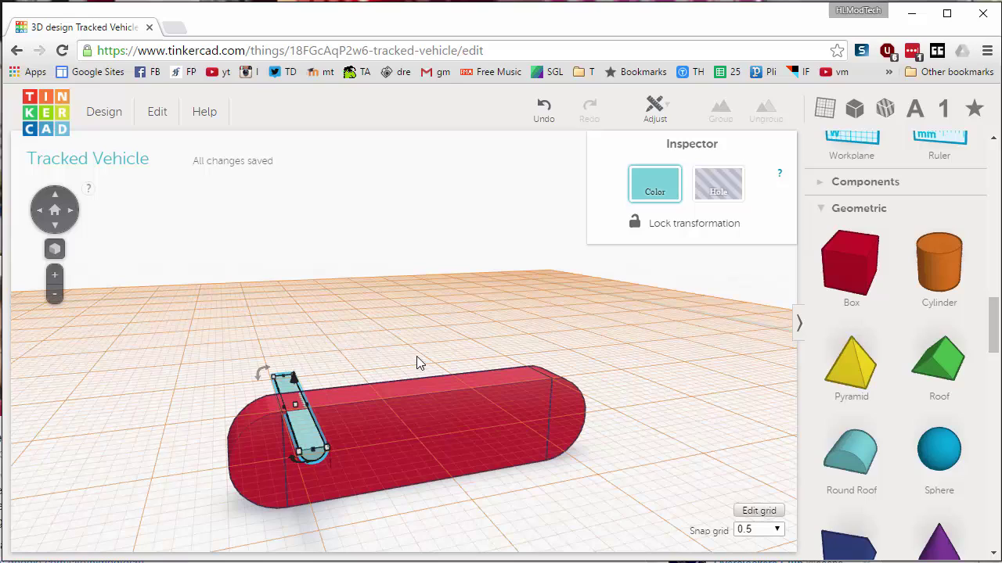
click(716, 190)
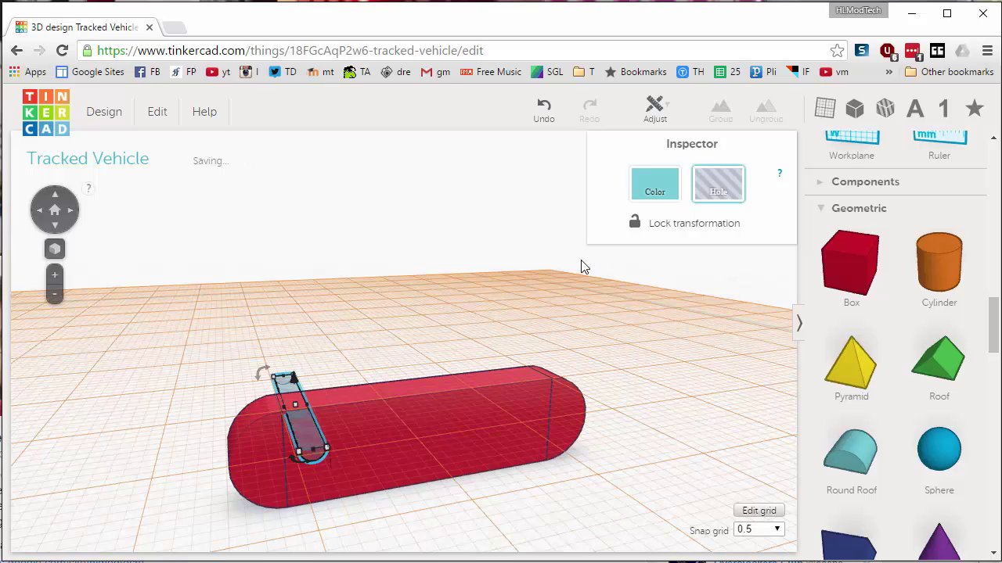
Set the snap grid to 1.0 and duplicate the hole strip, placing the copy right beside the original with a small gap.
click(755, 532)
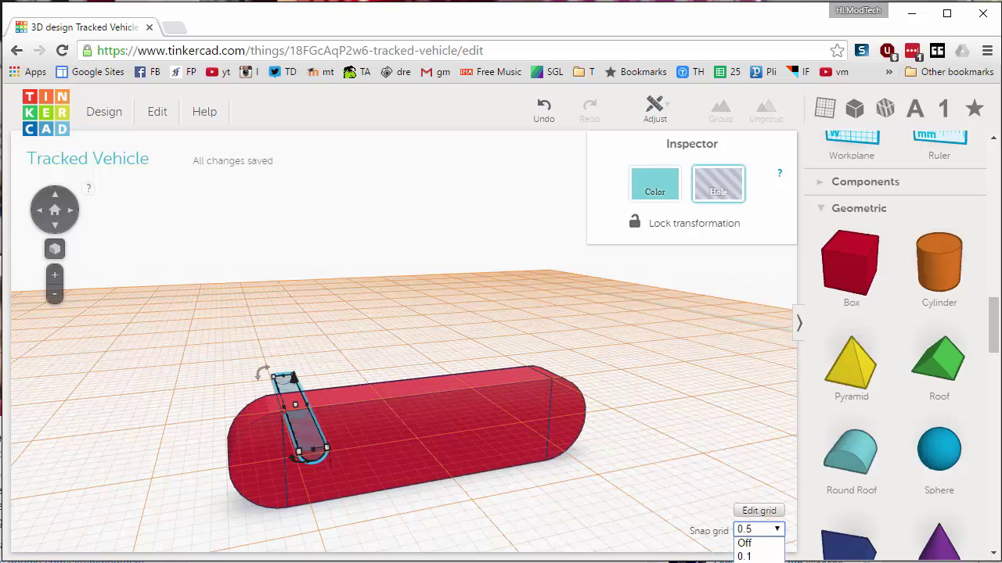
click(747, 562)
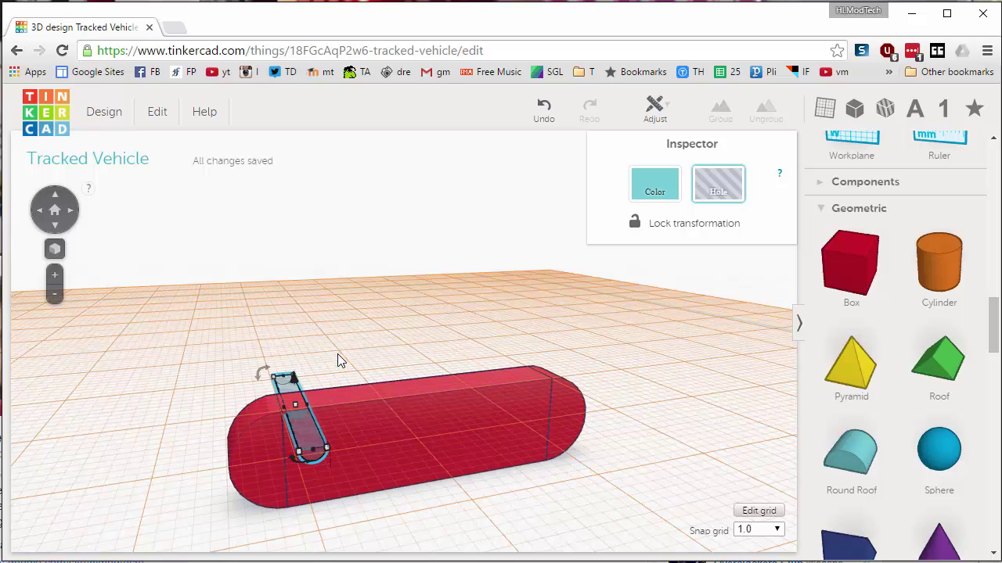
key(Right)
key(Right)
key(Right)
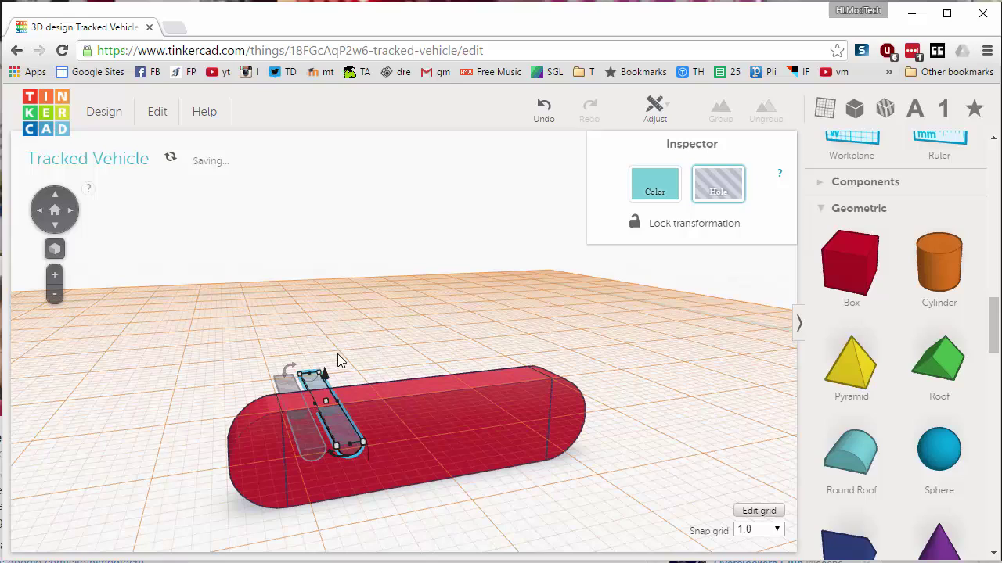
Duplicate the two hole strips together and place the copies farther along the bar, fine-tuning their spacing with the snap grid at 0.5.
drag(269, 343, 331, 382)
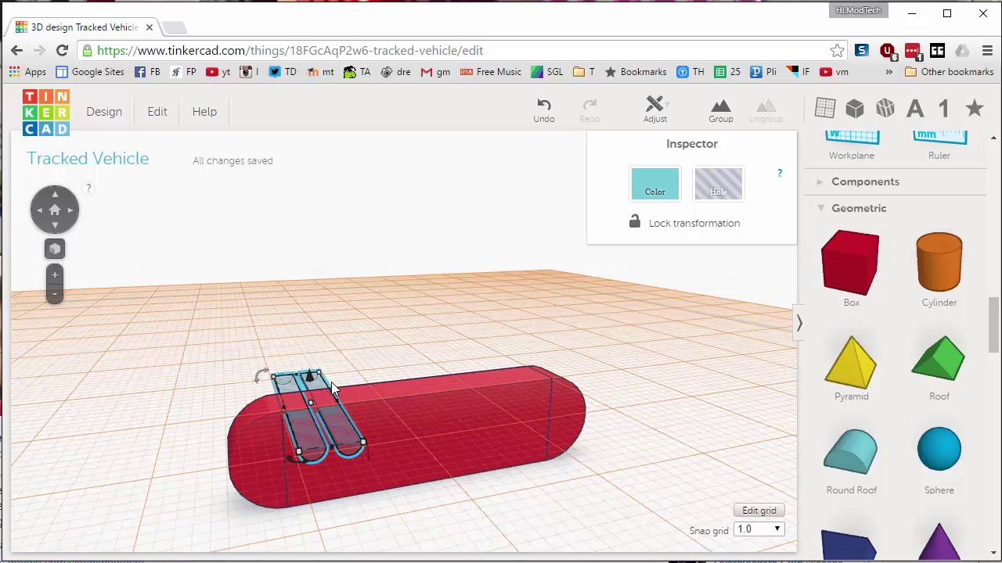
key(Right)
key(Right)
key(Right)
key(Right)
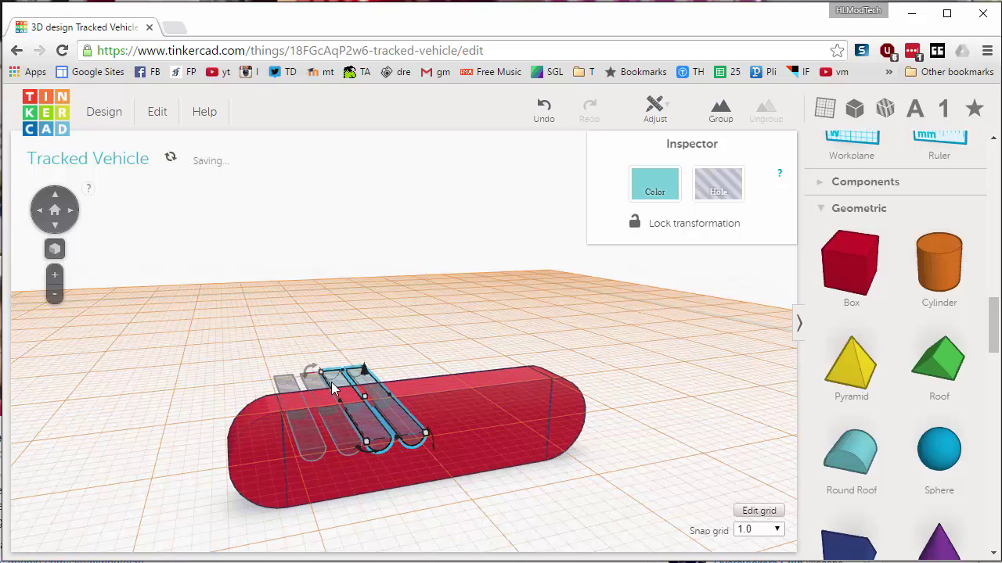
key(Right)
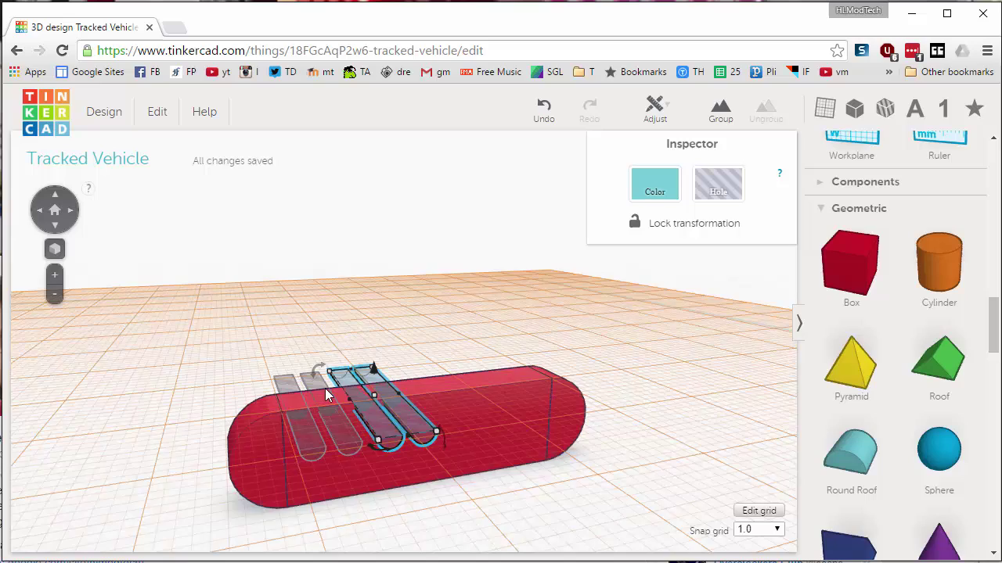
scroll(325, 388, up, 3)
scroll(327, 384, down, 3)
key(Left)
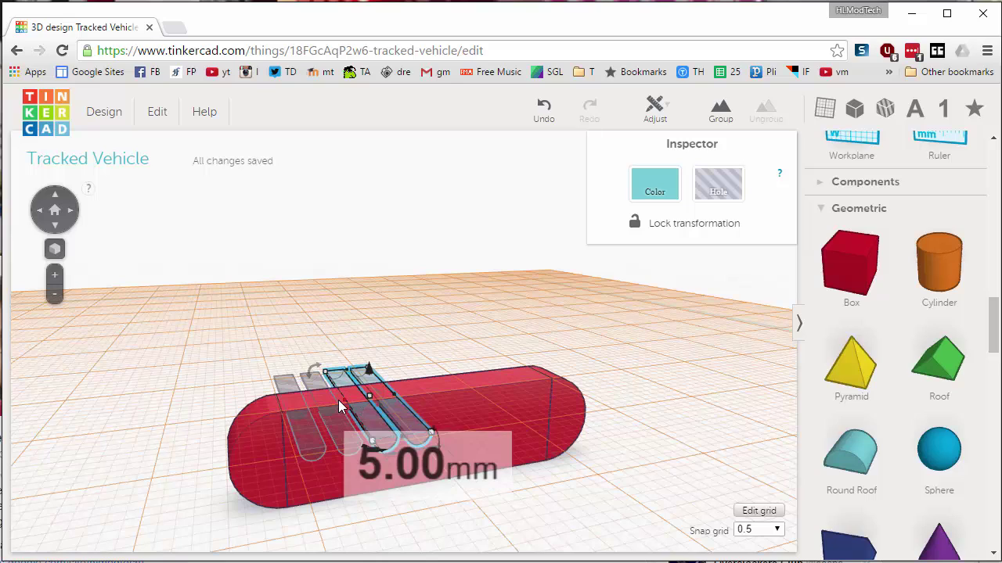
Repeat the duplicated pair of hole strips along the bar until ten evenly spaced strips cover its flat top.
key(Right)
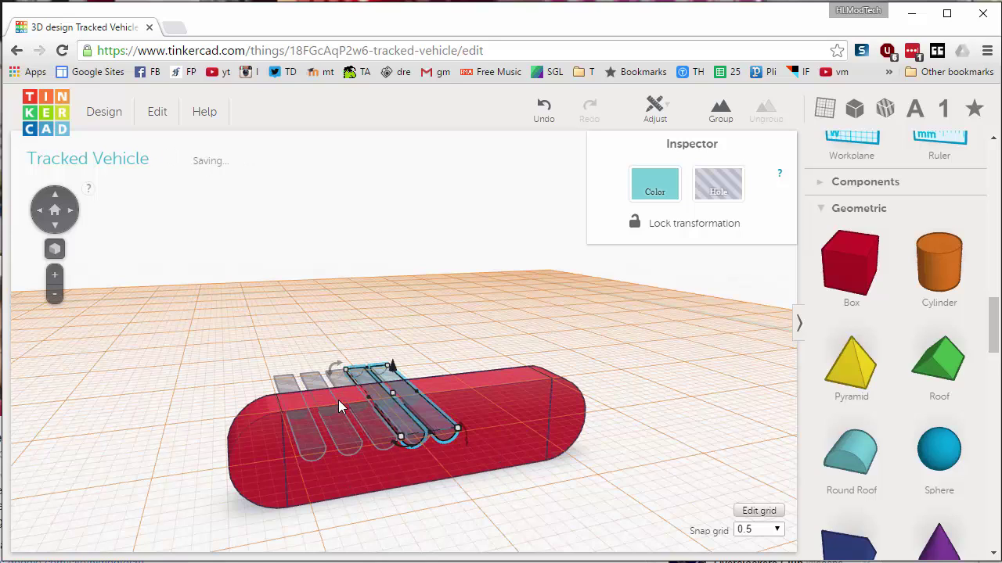
key(Right)
key(Right)
key(Right)
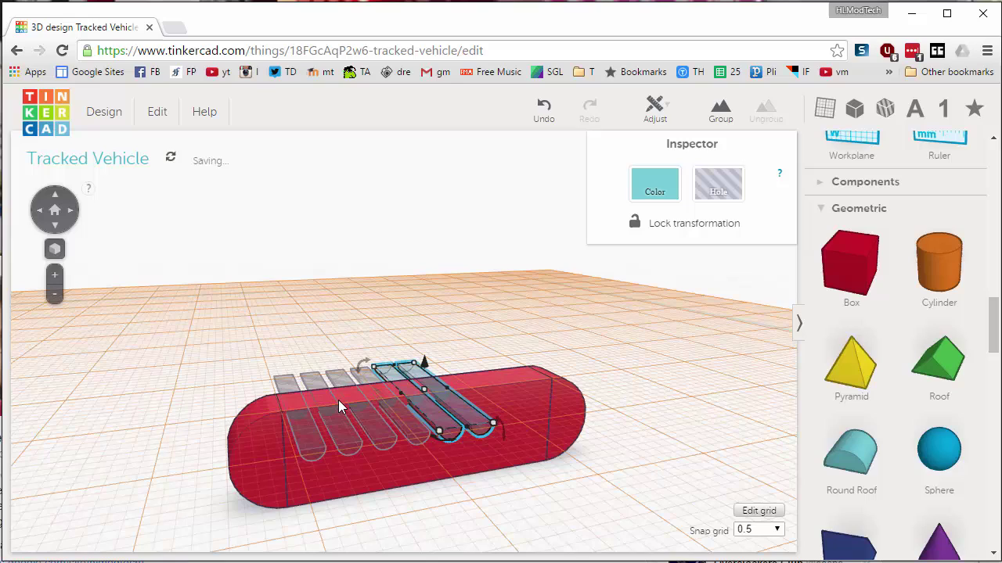
right_drag(541, 358, 485, 391)
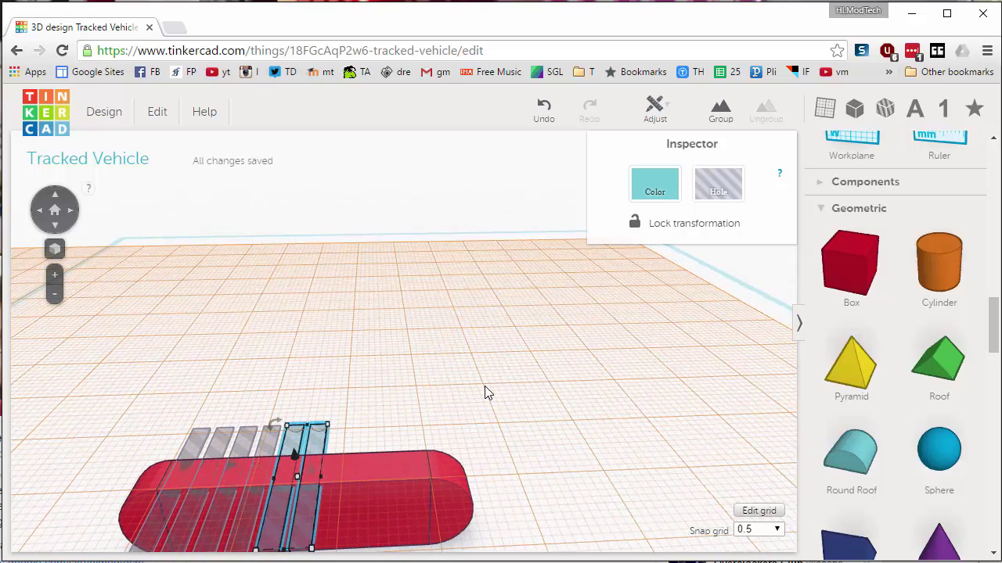
key(Right)
key(Right)
key(Right)
key(Right)
key(Right)
key(Right)
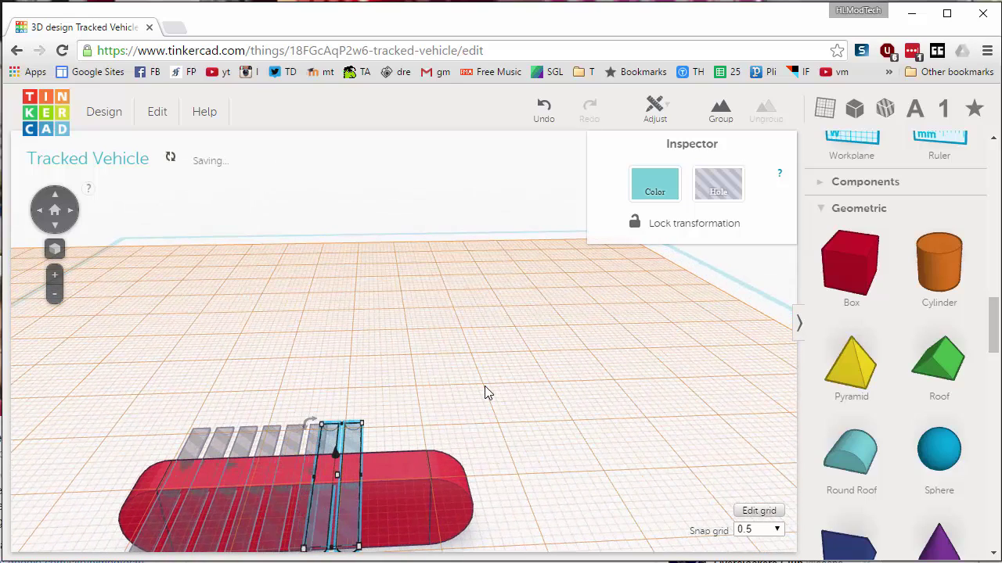
key(Right)
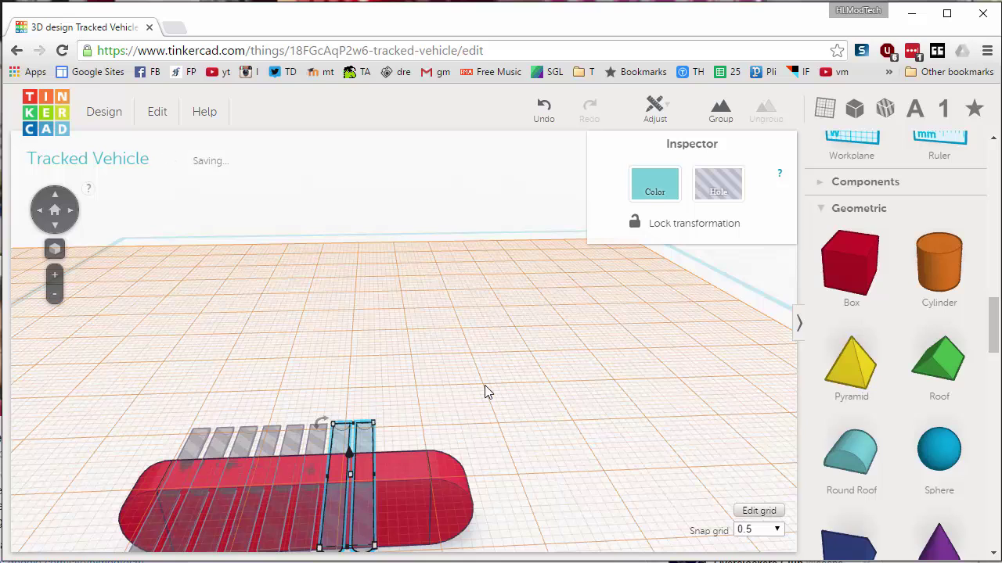
key(Right)
key(Right)
key(Right)
key(Right)
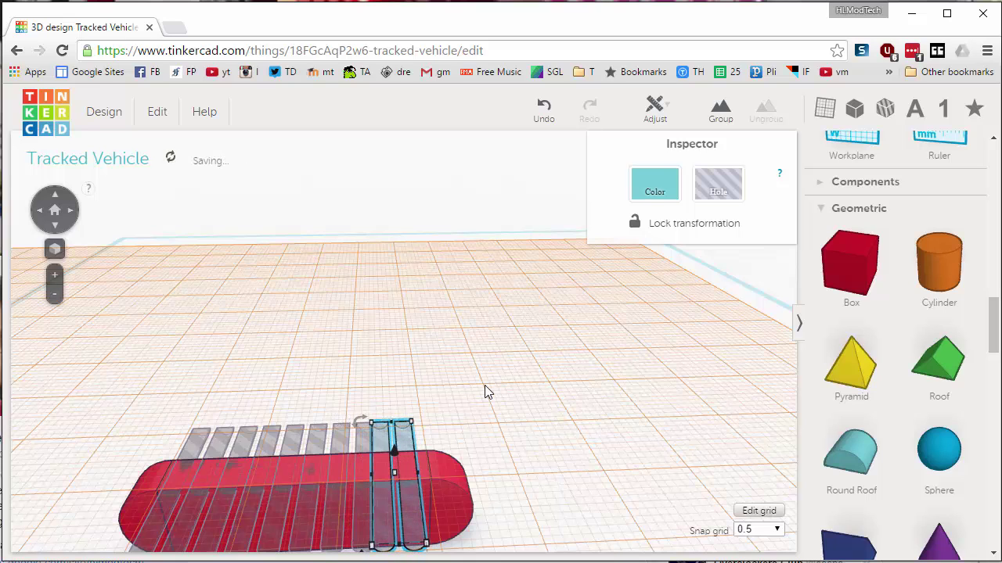
key(Right)
key(Right)
key(Right)
right_drag(484, 385, 471, 429)
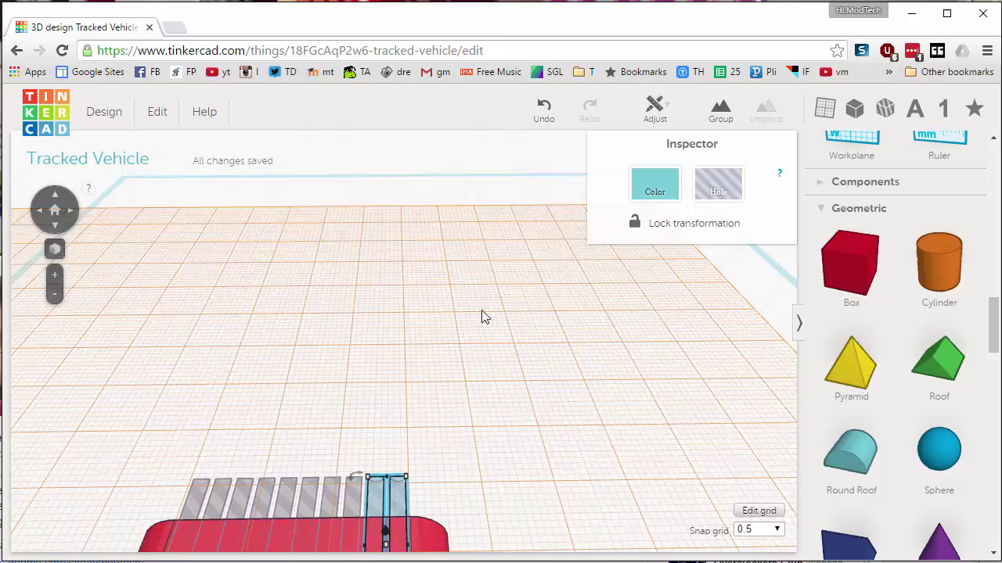
right_drag(482, 312, 556, 276)
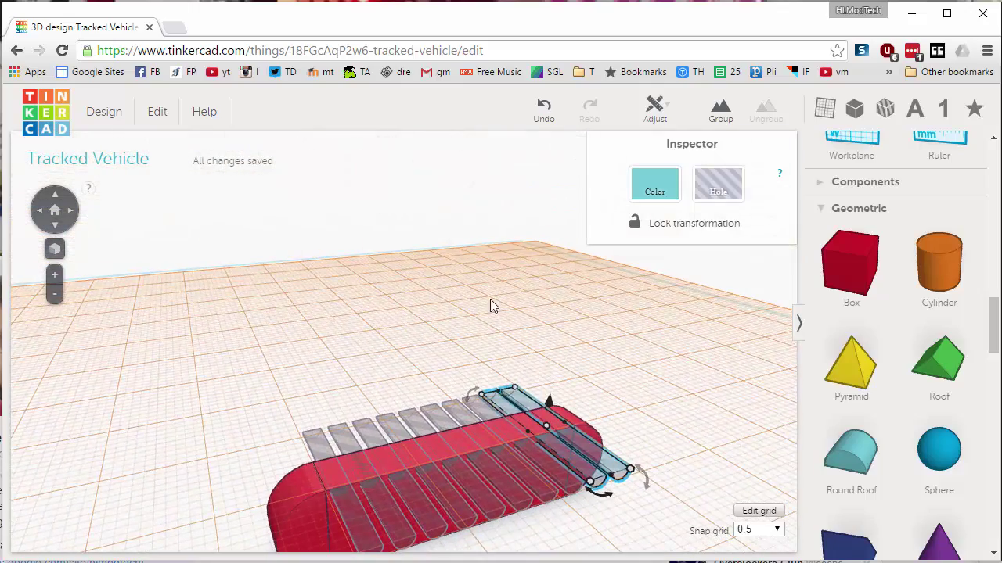
right_drag(490, 305, 315, 250)
click(315, 250)
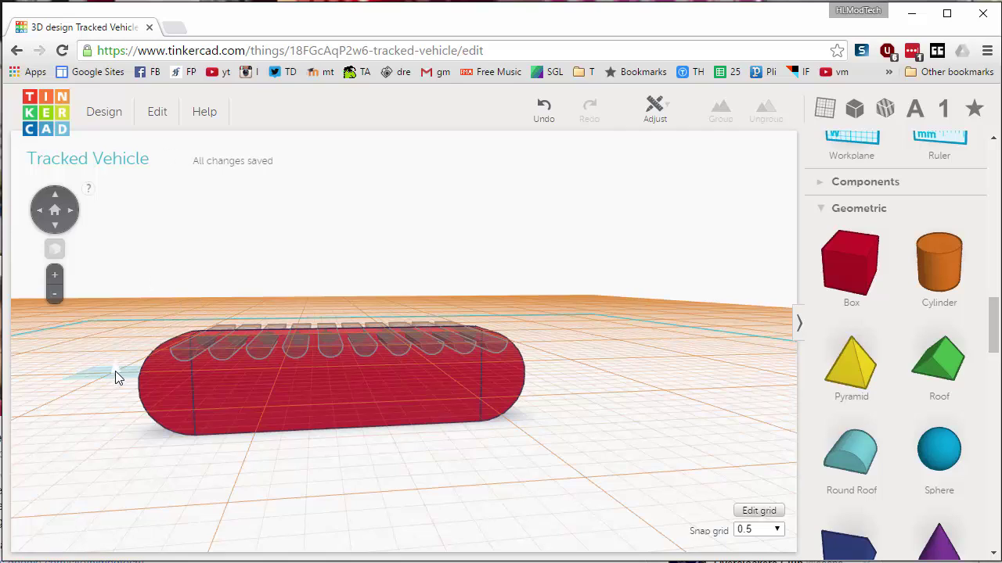
Return the workplane to the base and group the track body with all hole strips to cut the tread grooves.
right_drag(116, 374, 151, 362)
drag(423, 498, 570, 538)
click(716, 112)
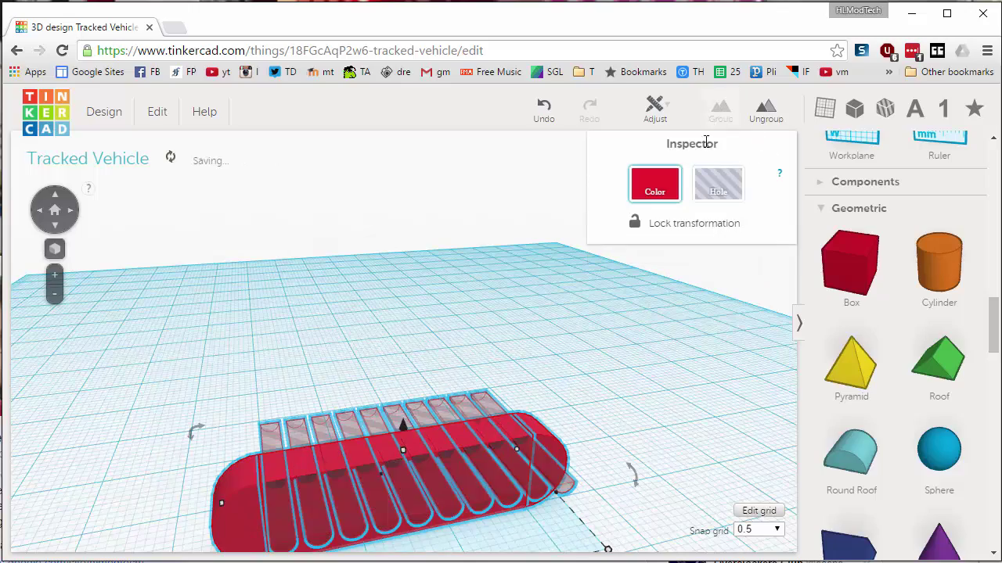
right_drag(425, 380, 306, 342)
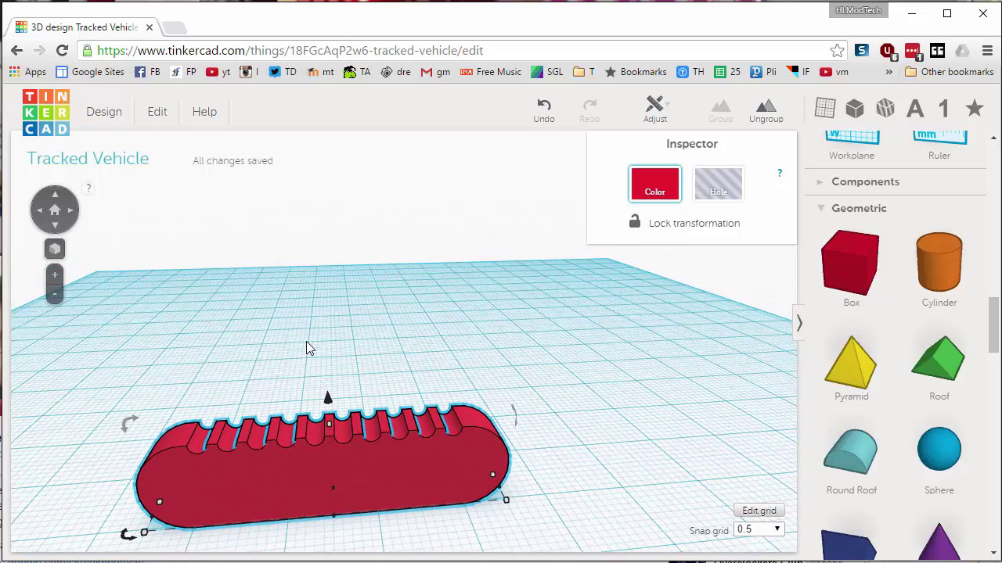
right_drag(591, 274, 479, 356)
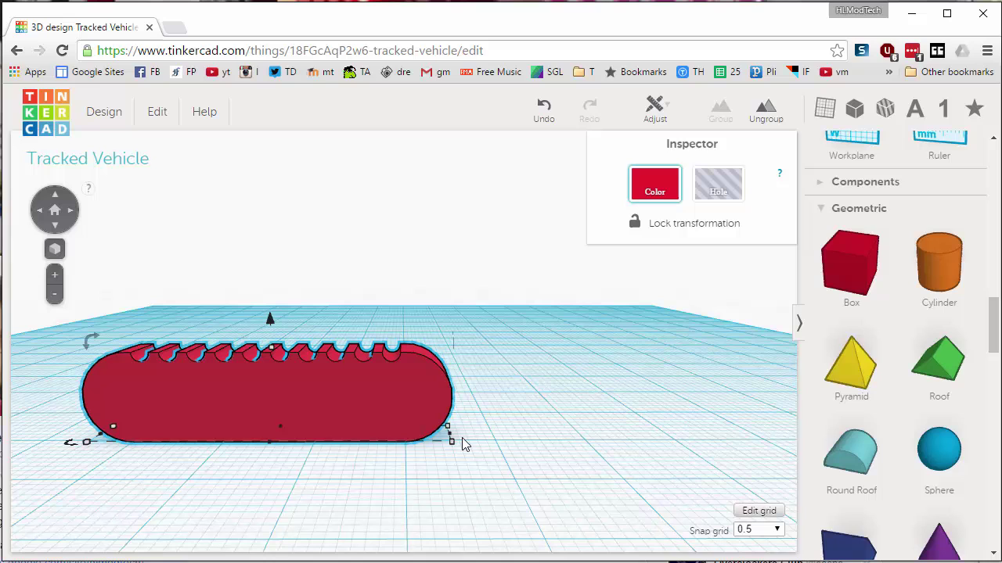
Set a workplane on the grooved bar's top face and place a cylinder on it.
mouse_move(451, 443)
key(w)
right_drag(363, 350, 360, 456)
click(358, 479)
drag(939, 277, 369, 459)
right_drag(501, 459, 266, 454)
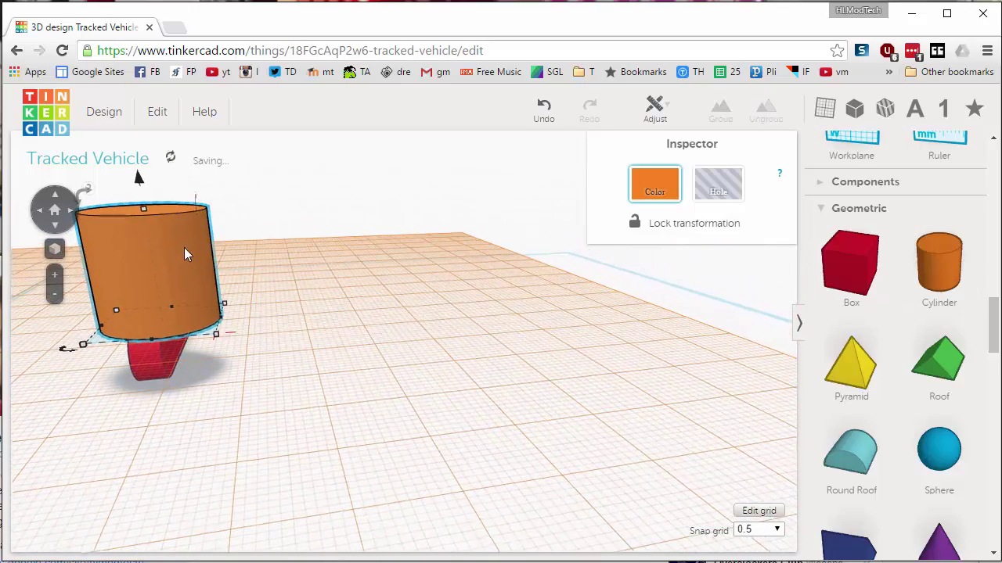
Turn the cylinder on its side so it lies across the bar, and scale it down uniformly to 2 mm high.
drag(82, 199, 226, 215)
right_drag(217, 267, 383, 303)
mouse_move(403, 198)
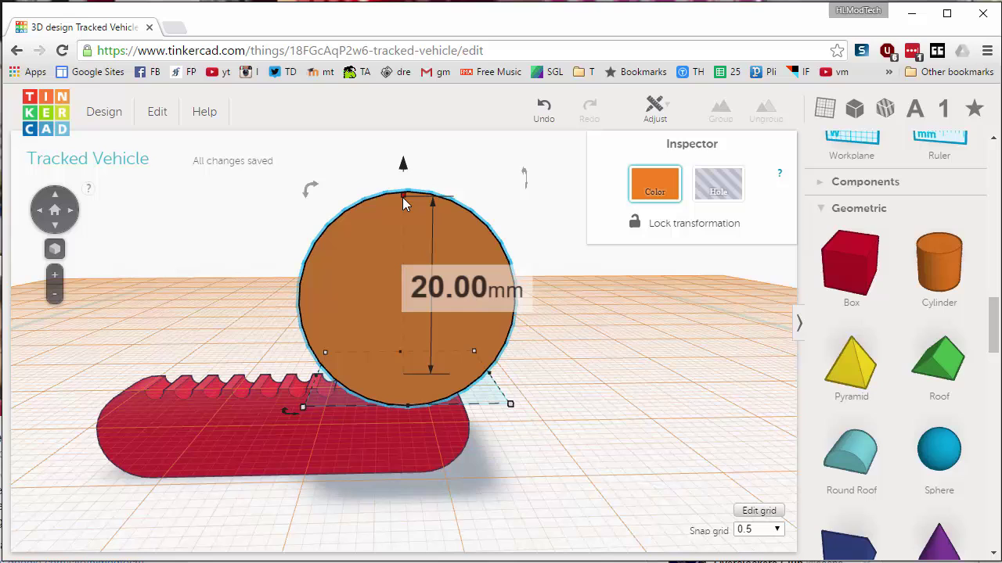
drag(402, 197, 398, 362)
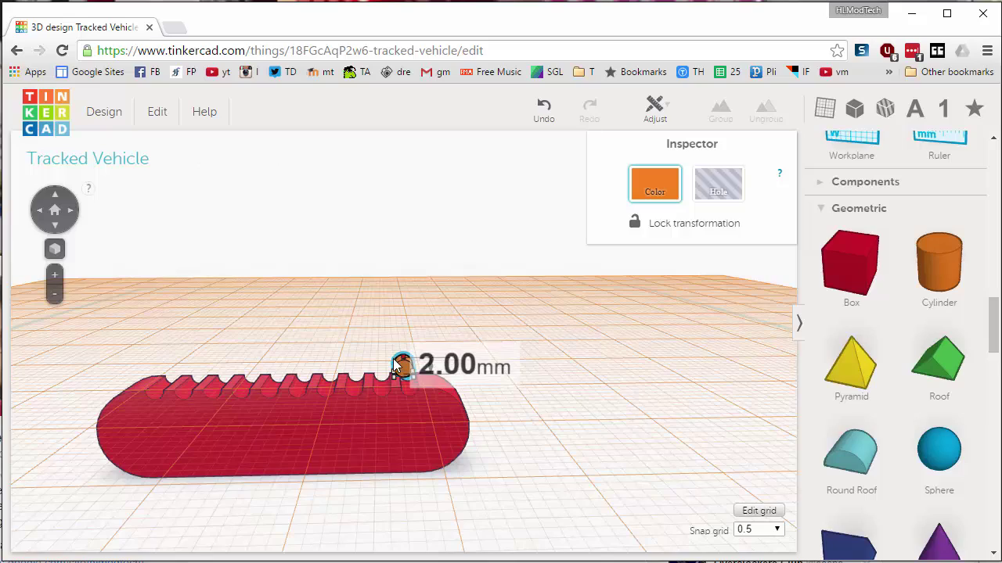
Stretch the small cylinder to span the bar's width and fine-tune its footprint at the last groove.
right_drag(399, 362, 177, 405)
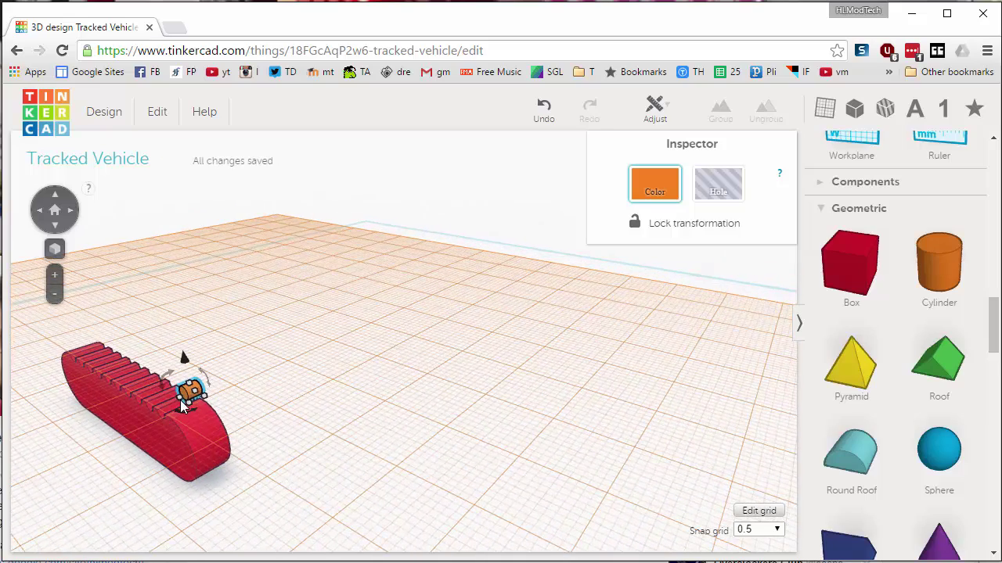
drag(182, 400, 145, 418)
right_drag(161, 357, 398, 384)
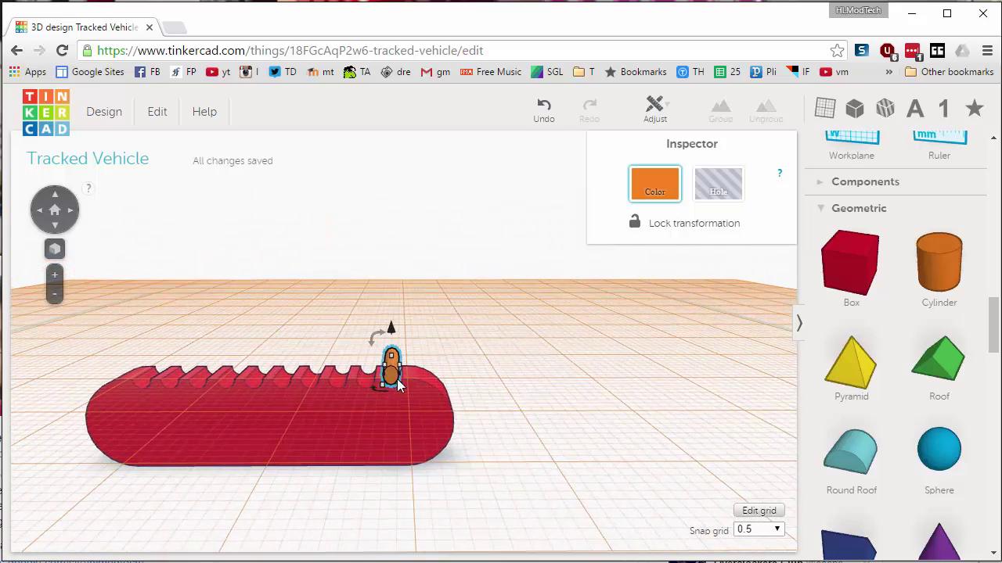
scroll(399, 382, up, 4)
mouse_move(394, 393)
drag(393, 393, 400, 393)
right_drag(369, 418, 468, 442)
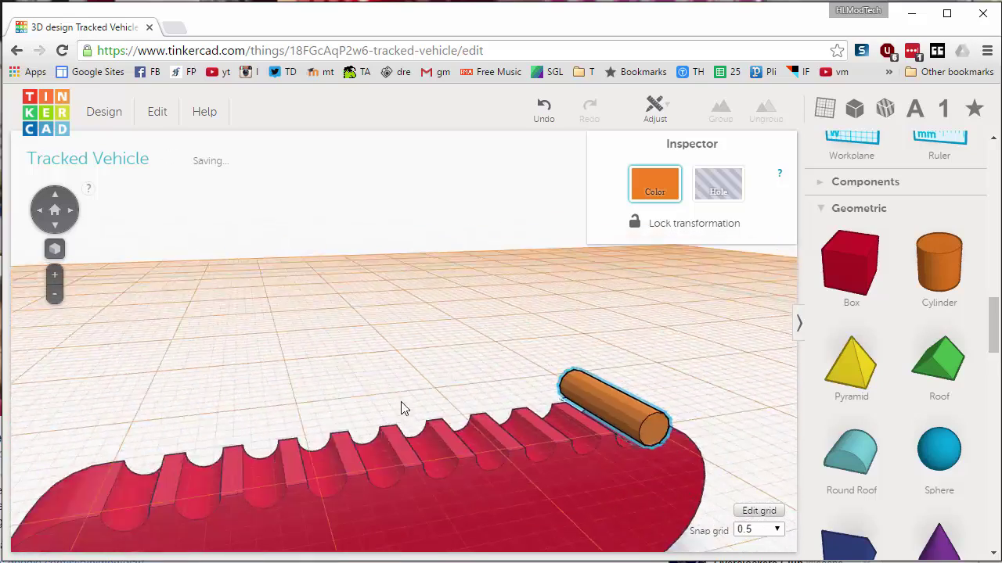
Sink the cylinder about halfway into the bar's top face and turn it into a hole.
right_drag(400, 409, 403, 382)
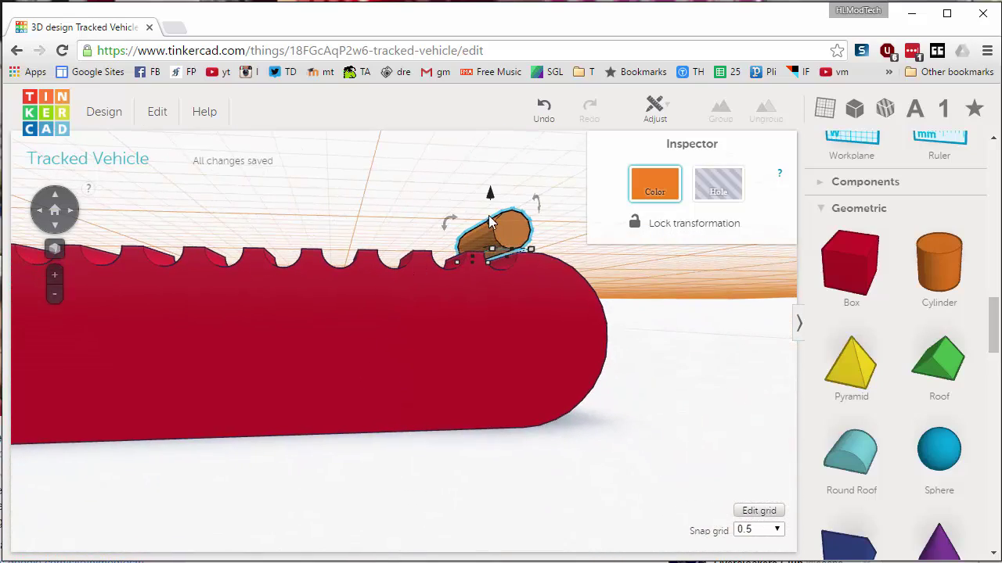
drag(492, 195, 493, 209)
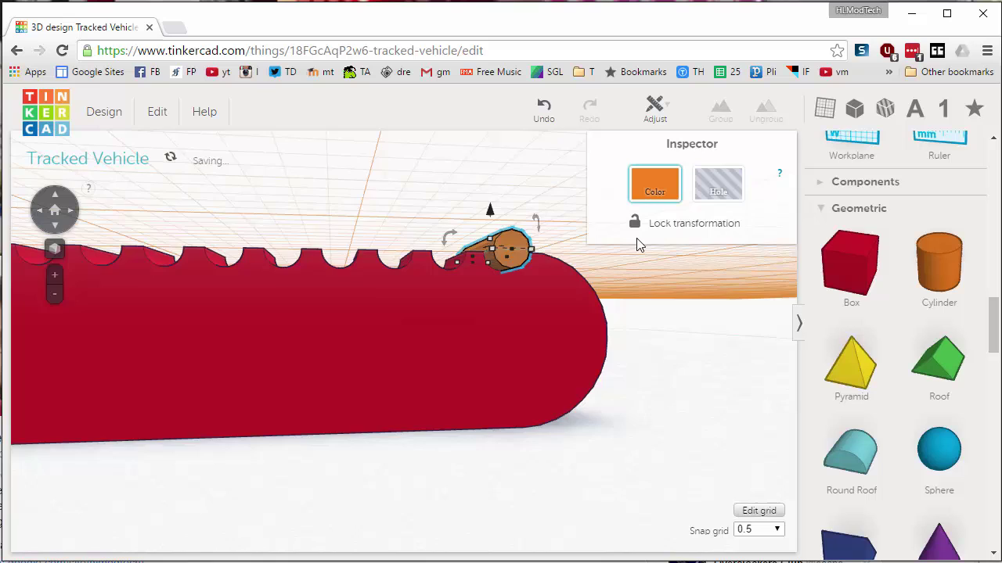
right_drag(637, 244, 656, 211)
click(718, 187)
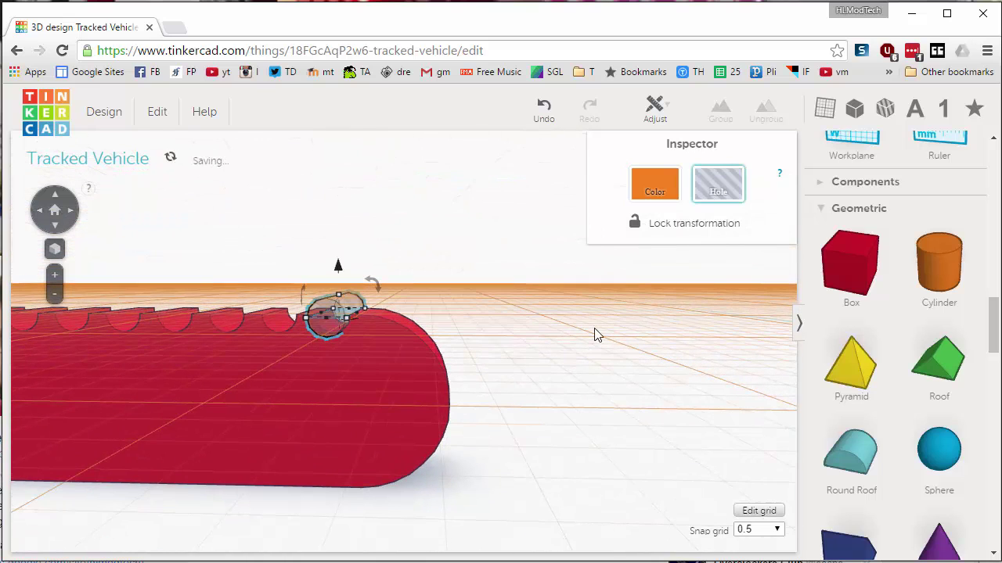
Shift the cylinder hole along the bar toward the right rounded end.
key(Right)
key(Right)
key(Right)
key(Right)
key(Right)
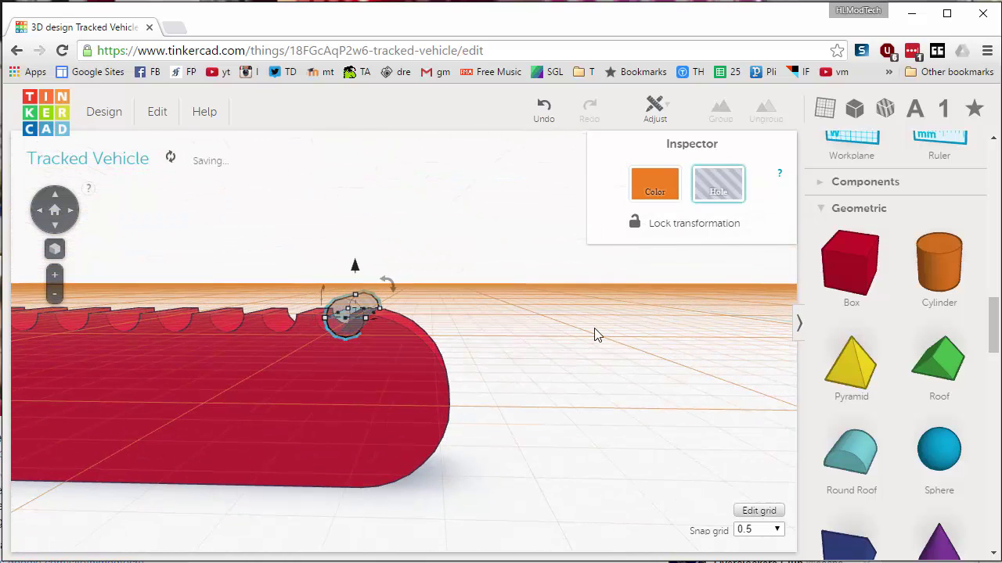
Nudge the cylinder hole to the start of the right rounded end, then duplicate it and shift the copy further right.
key(Right)
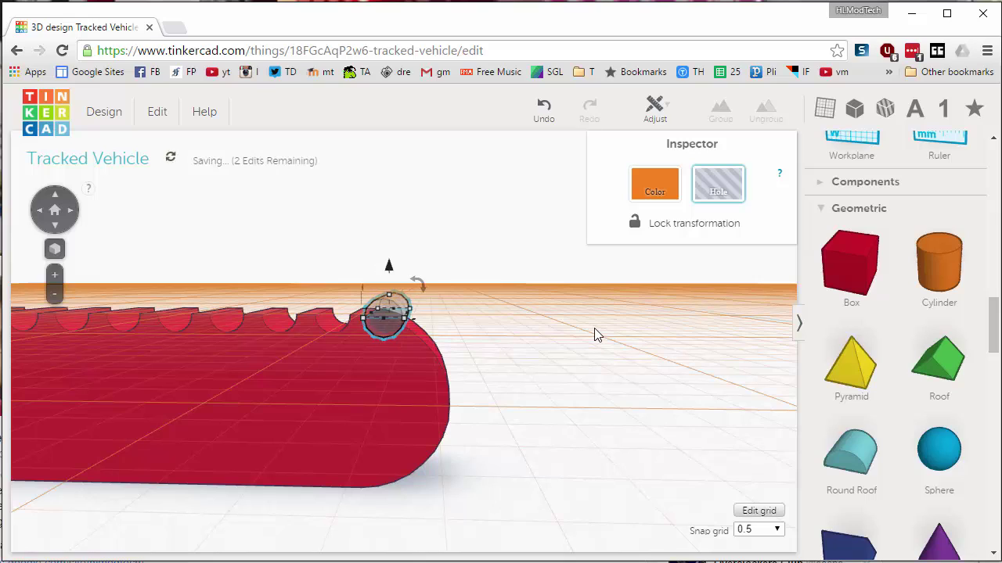
right_drag(594, 335, 538, 354)
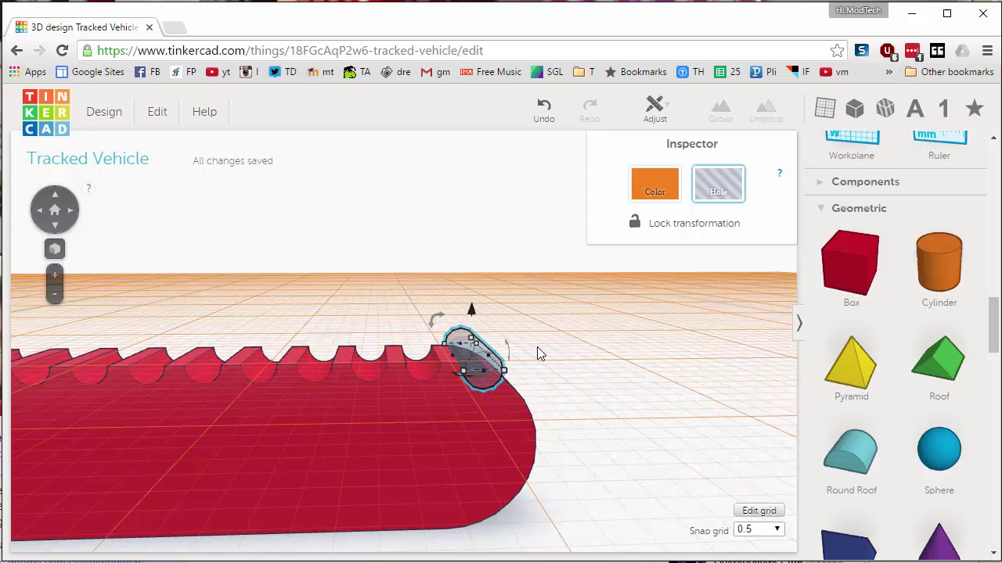
key(ctrl+d)
key(Right)
key(Right)
key(Right)
key(Right)
key(Right)
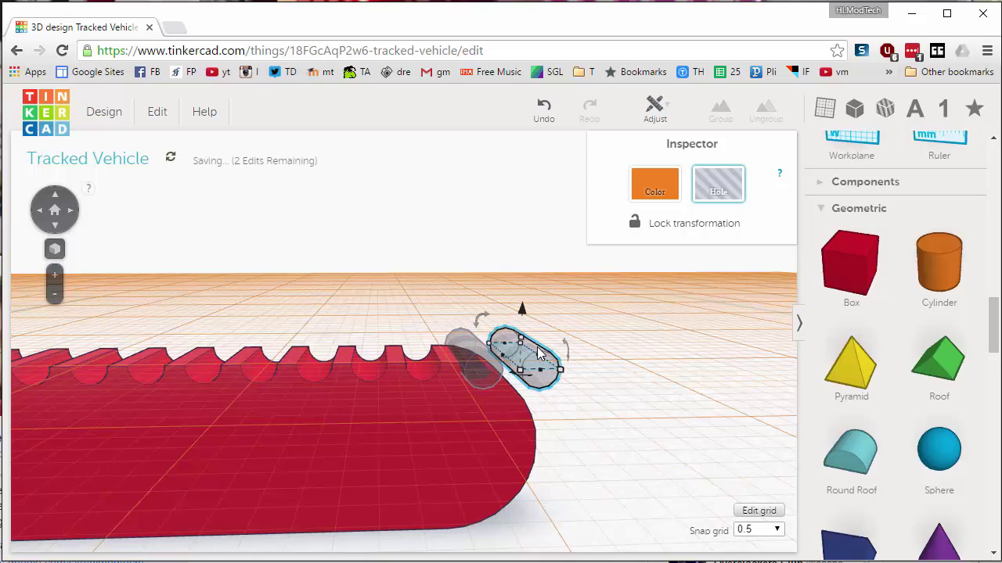
Lower the copied cylinder hole so it cuts into the curve of the right rounded end.
drag(530, 310, 528, 401)
mouse_move(530, 400)
right_down()
mouse_move(472, 411)
mouse_move(516, 398)
right_up()
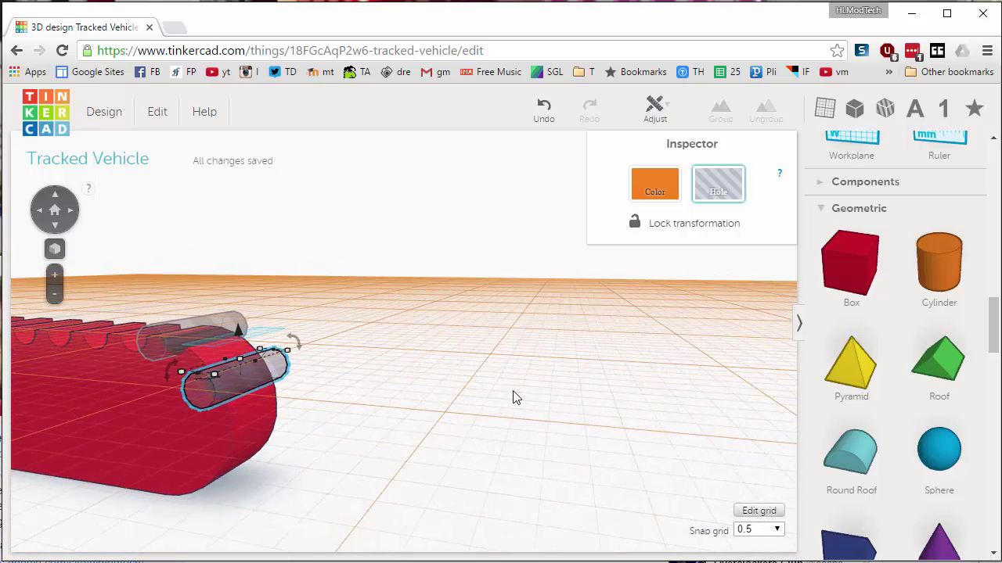
drag(242, 339, 240, 322)
right_drag(240, 322, 330, 444)
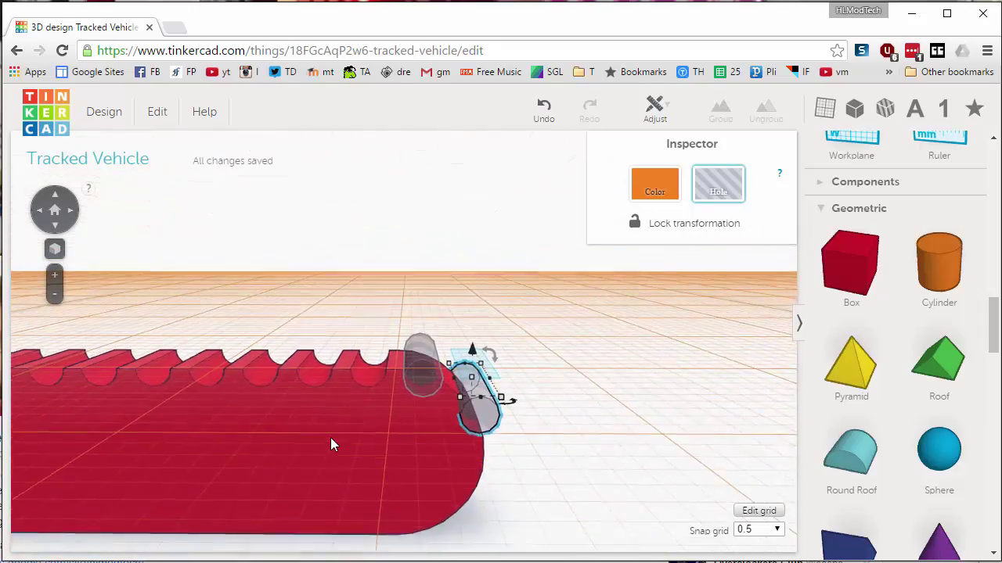
Return the workplane to the ground grid and group the bar with both cylinder holes to cut the end grooves.
scroll(330, 444, down, 3)
right_drag(270, 430, 418, 356)
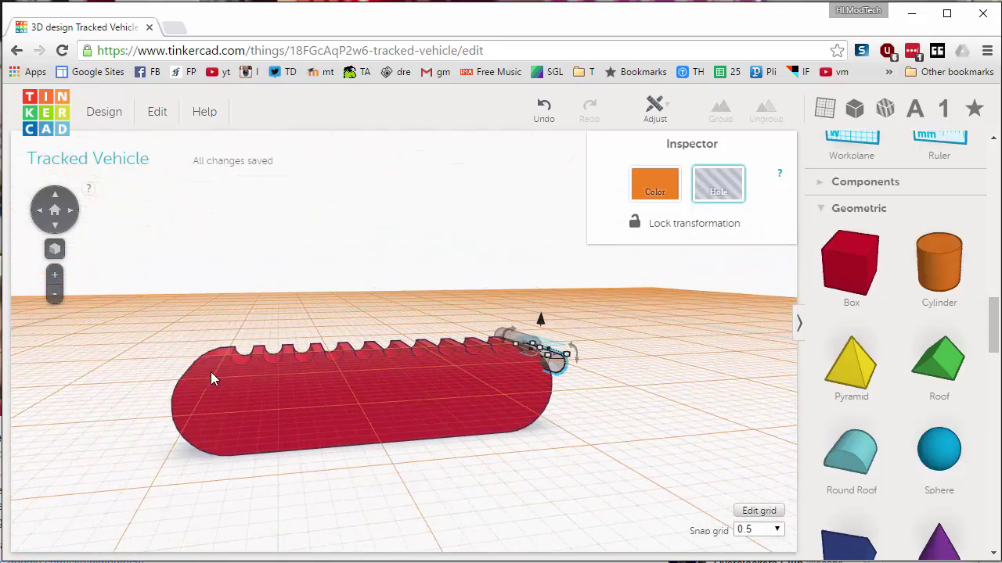
key(w)
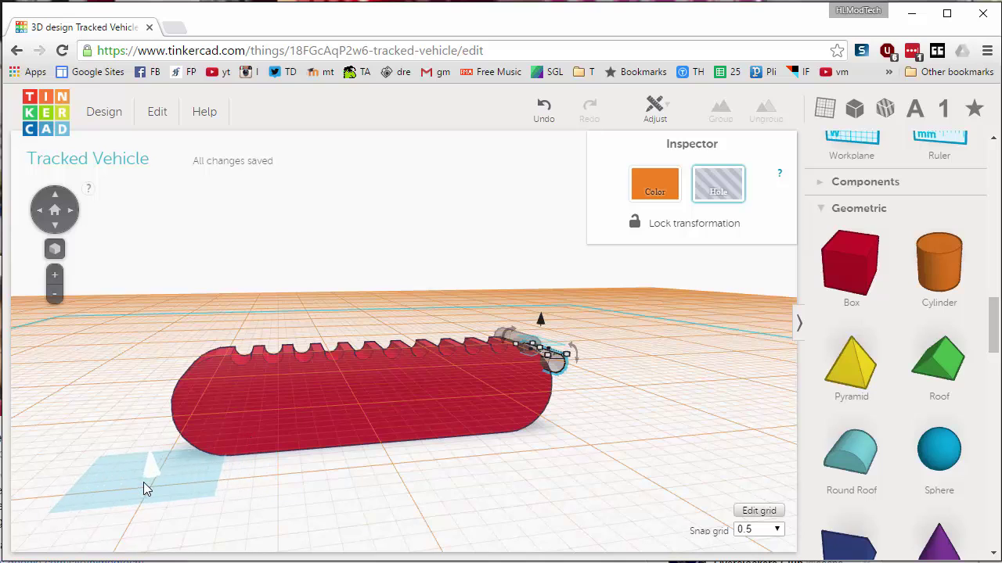
click(144, 483)
right_drag(360, 496, 317, 507)
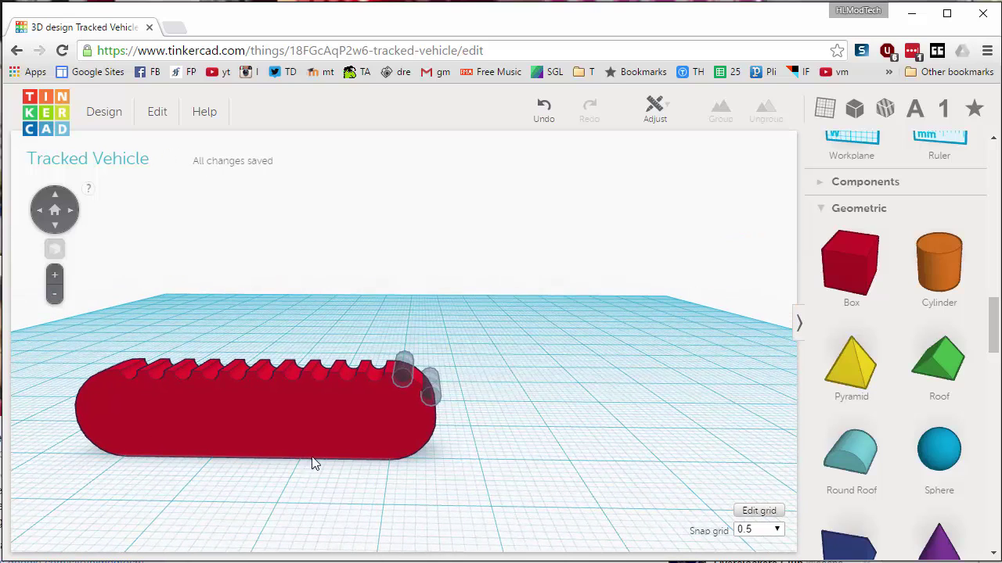
drag(473, 439, 474, 440)
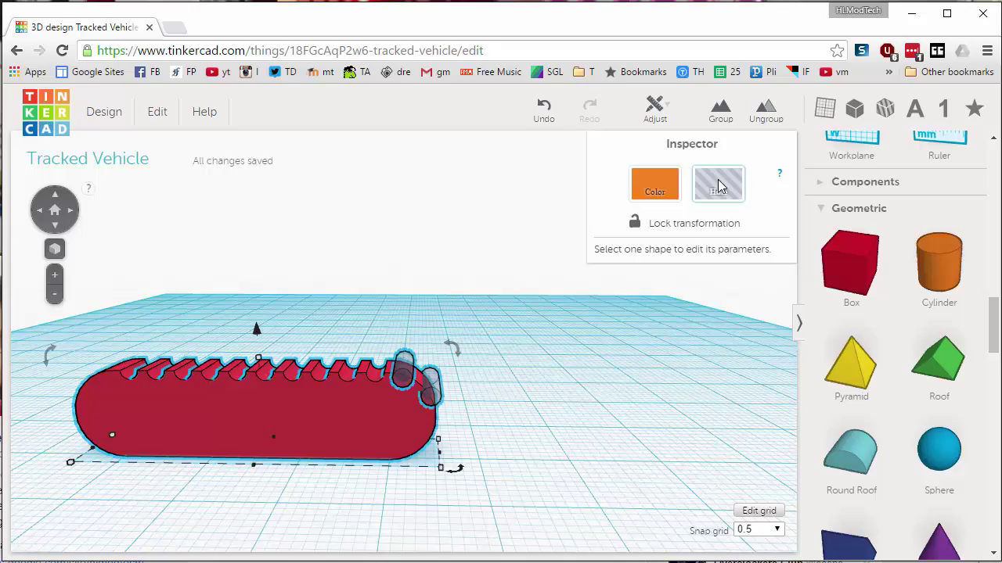
click(720, 111)
right_drag(613, 408, 615, 381)
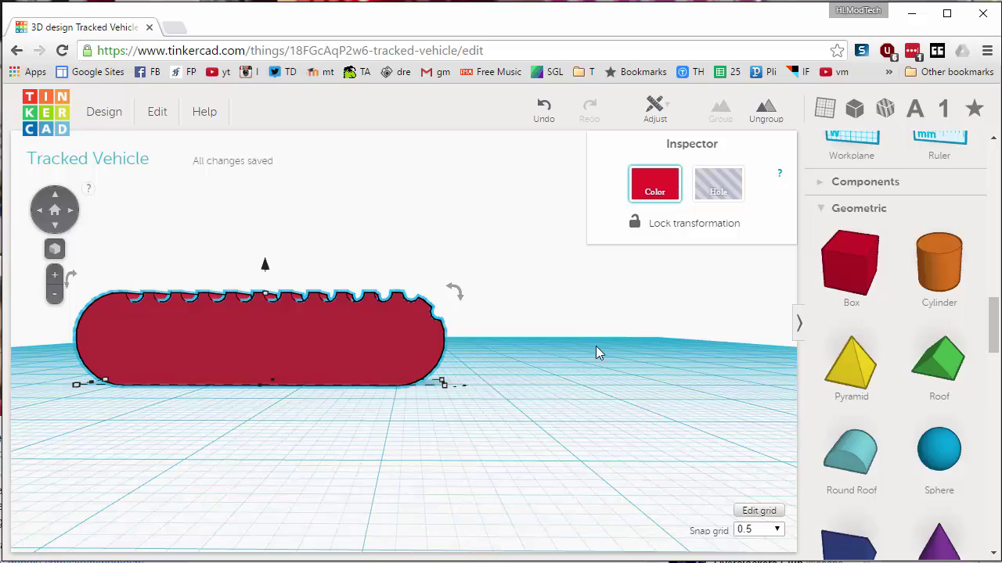
Place the workplane on the bar's long side face and add a cylinder there, scaled down to slightly less than the bar's height.
right_drag(597, 351, 566, 368)
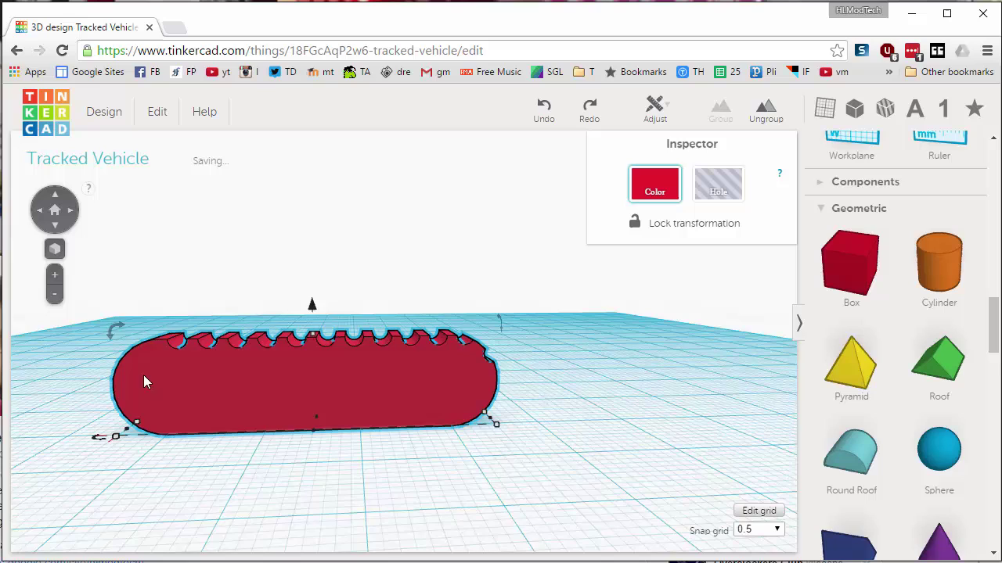
right_drag(144, 376, 218, 326)
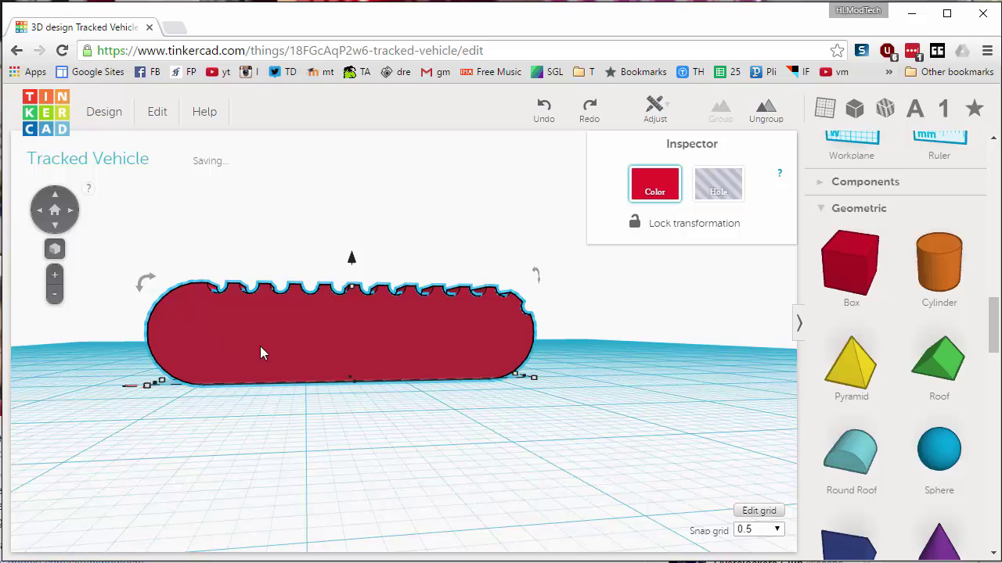
key(w)
click(187, 336)
right_drag(188, 336, 284, 398)
drag(946, 260, 224, 408)
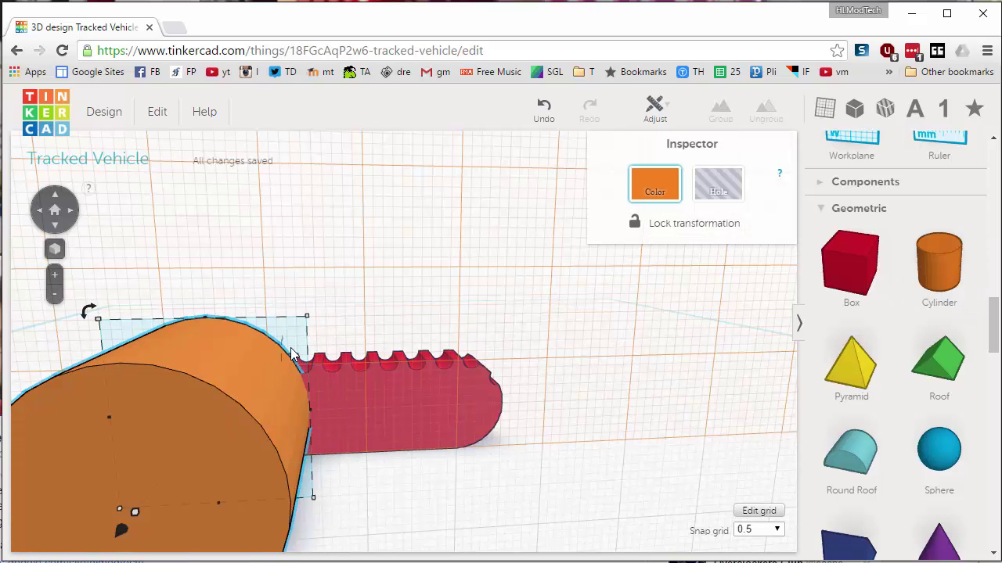
scroll(291, 354, down, 5)
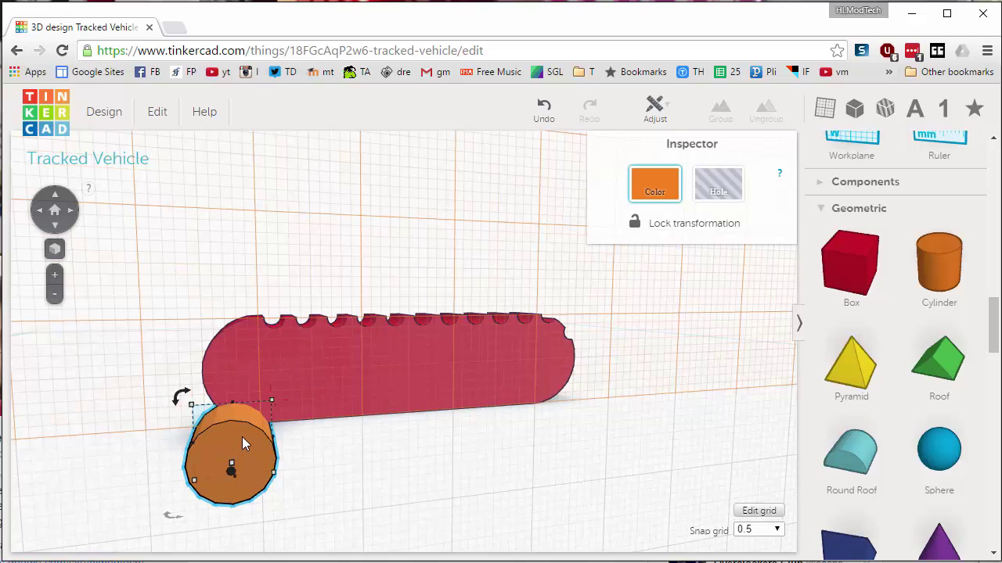
Raise the cylinder along the side face until it is level with the bar.
key(ctrl+Up)
key(ctrl+Up)
key(ctrl+Up)
key(ctrl+Up)
key(ctrl+Up)
key(ctrl+Up)
key(ctrl+Up)
key(ctrl+Up)
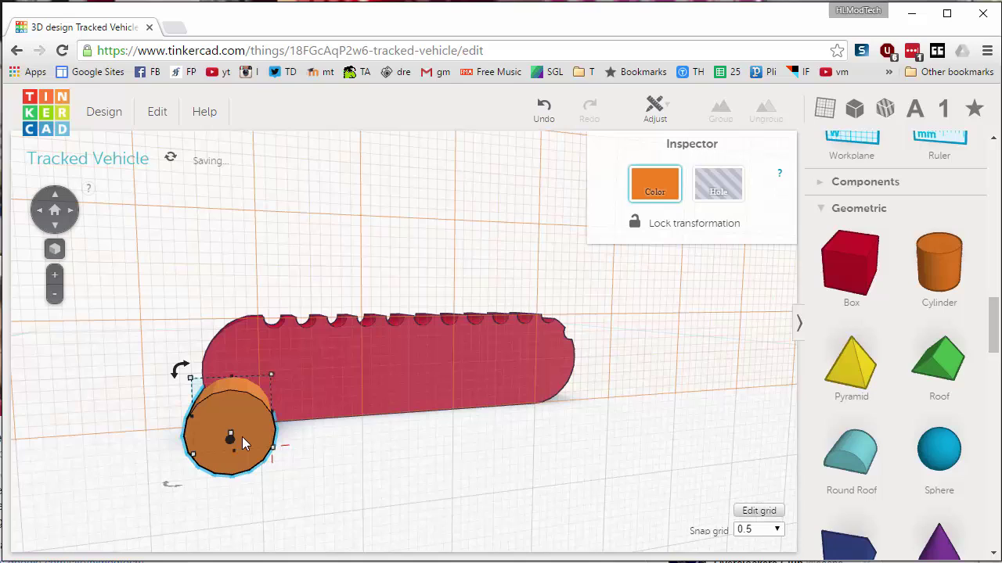
key(ctrl+Up)
key(ctrl+Up)
key(ctrl+Up)
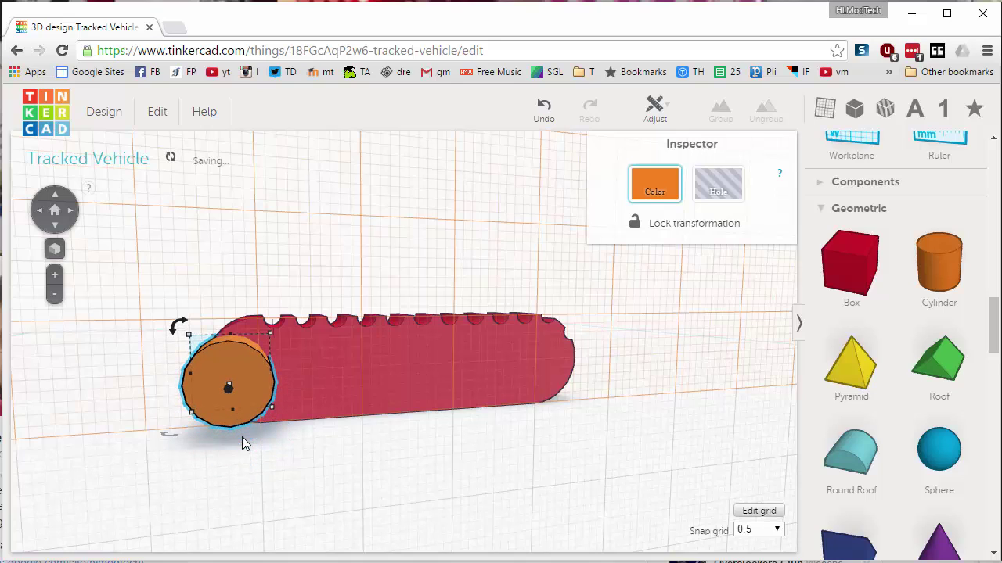
Shift the cylinder right in 0.5 mm grid steps so it sits inside the bar's left rounded end.
key(Right)
key(Right)
key(Right)
key(Right)
key(Right)
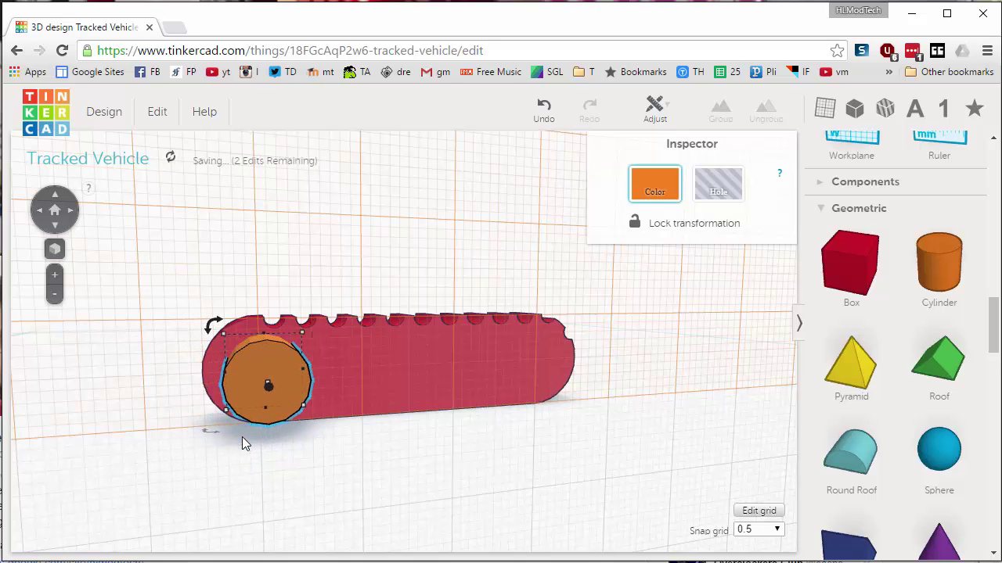
key(ctrl+Up)
key(Left)
key(ctrl+Down)
key(Right)
Push the cylinder into the bar's thickness, leaving only a short stub outside the side face.
right_drag(331, 459, 622, 446)
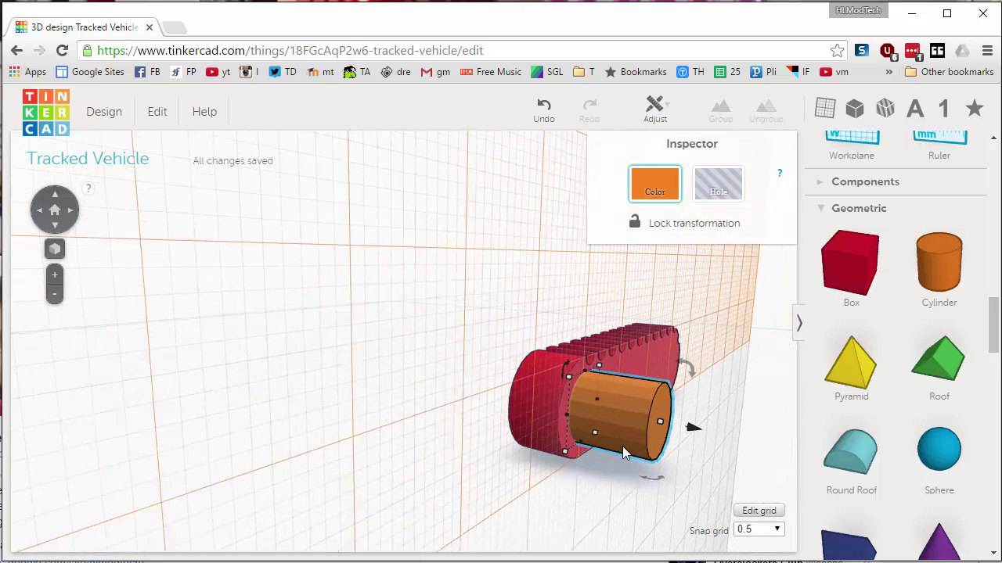
drag(703, 428, 640, 424)
right_drag(641, 424, 575, 464)
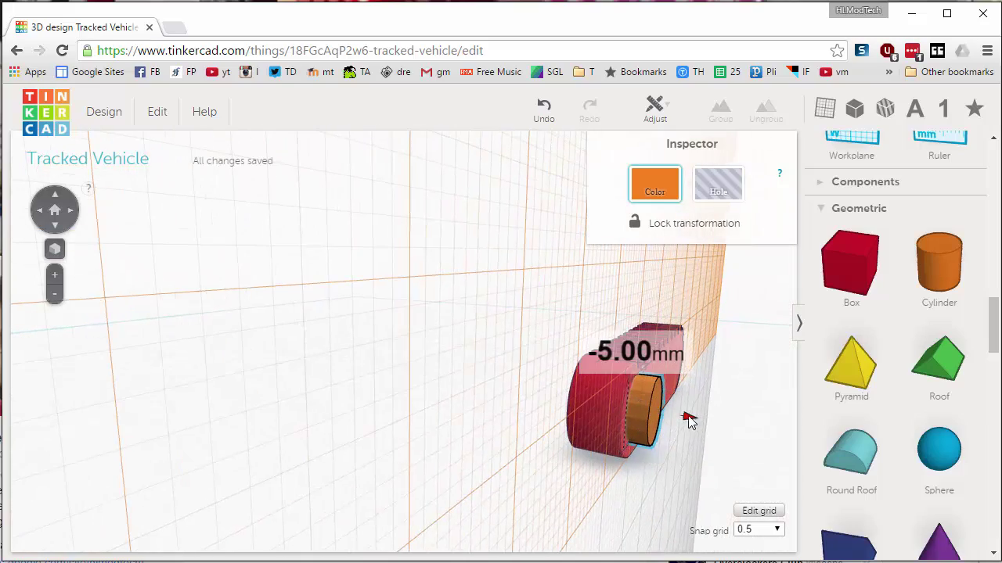
drag(689, 420, 675, 418)
Duplicate the cylinder and move the copy along the bar into the right rounded end.
right_drag(676, 418, 391, 448)
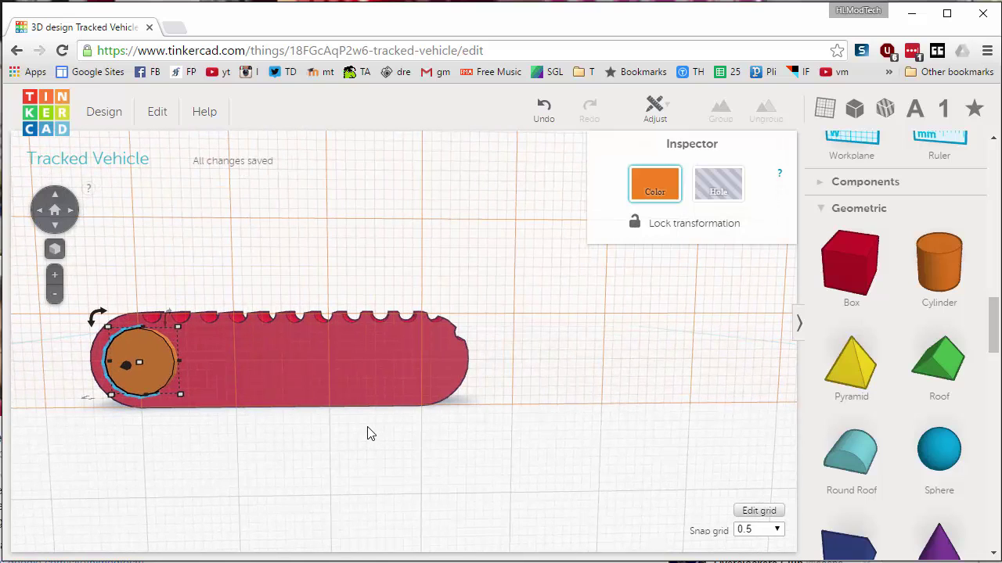
key(ctrl+d)
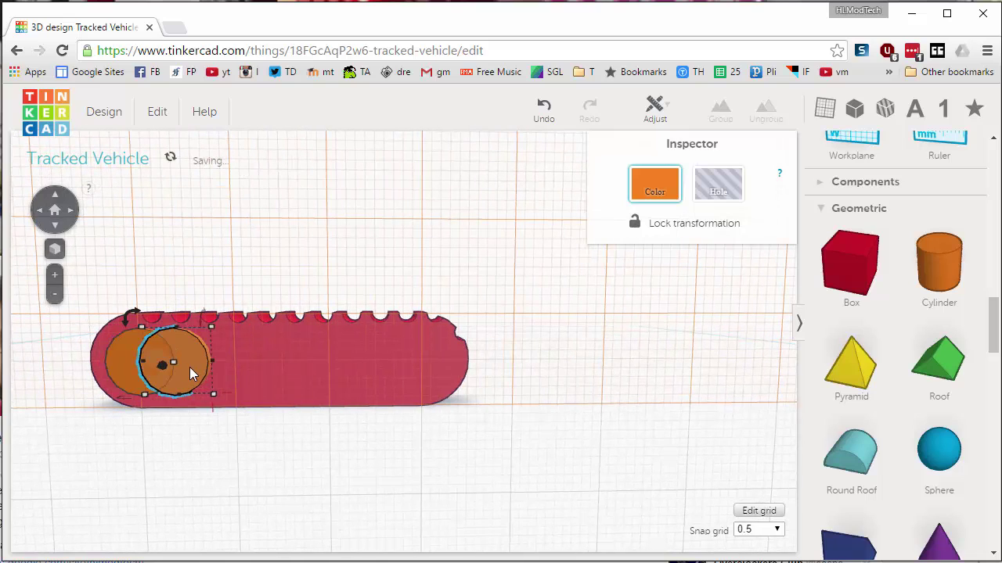
drag(189, 367, 436, 366)
Add a box on the side face and size it to span between the two cylinders' centres at the cylinders' height.
drag(830, 256, 243, 423)
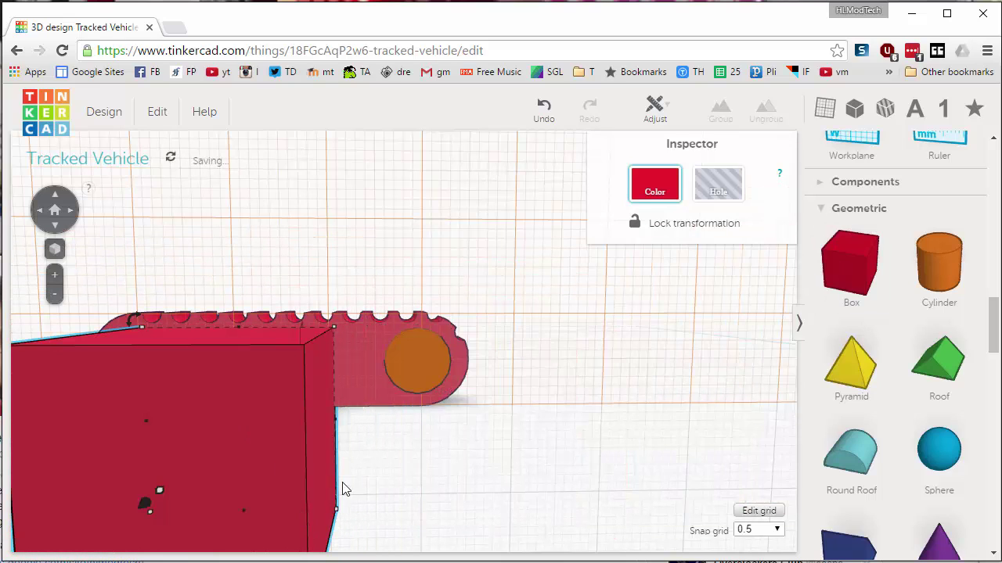
drag(340, 424, 419, 414)
scroll(356, 434, down, 4)
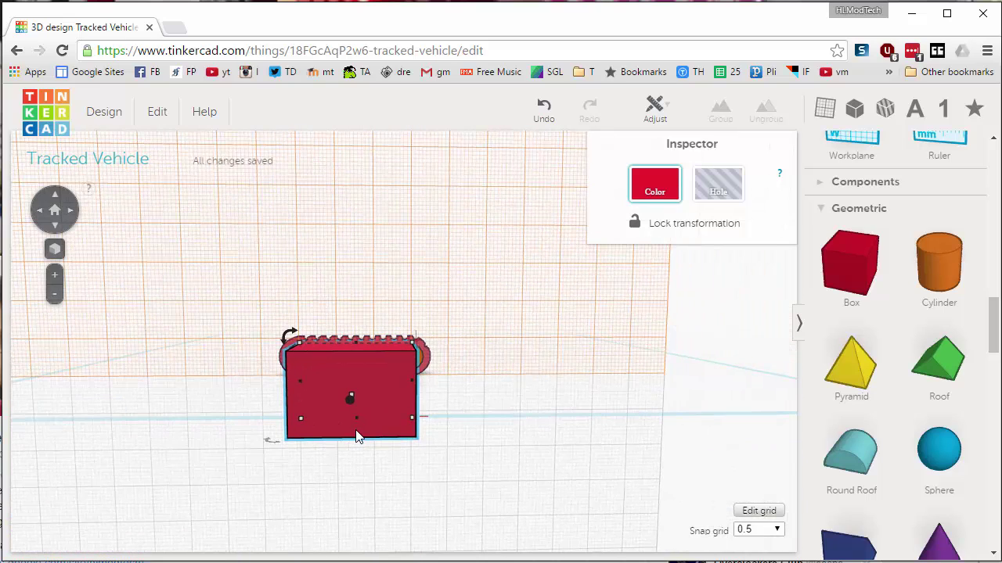
right_drag(356, 437, 343, 380)
Turn the box and both end cylinders into holes.
click(718, 185)
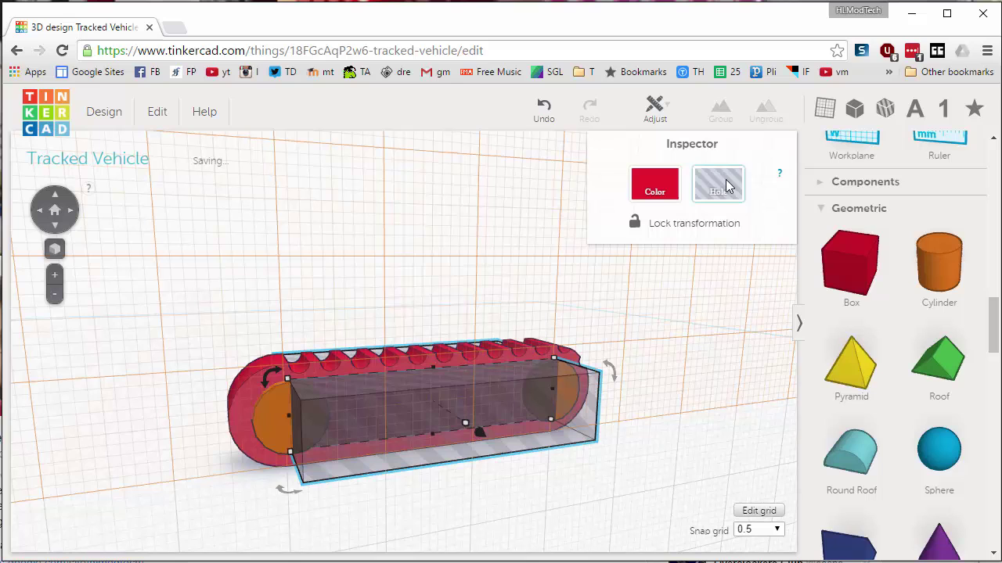
click(283, 419)
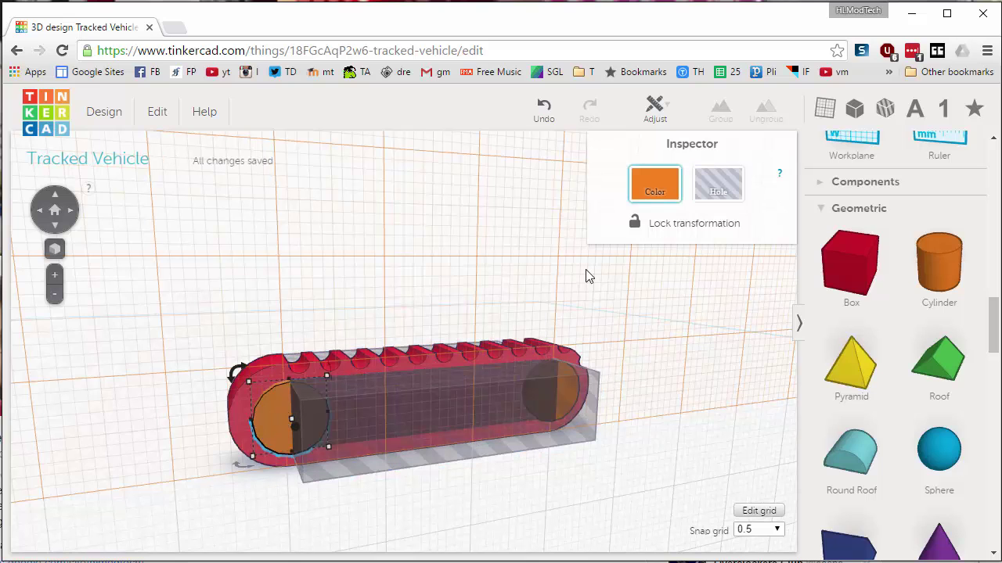
click(704, 183)
right_drag(661, 297, 377, 391)
click(376, 390)
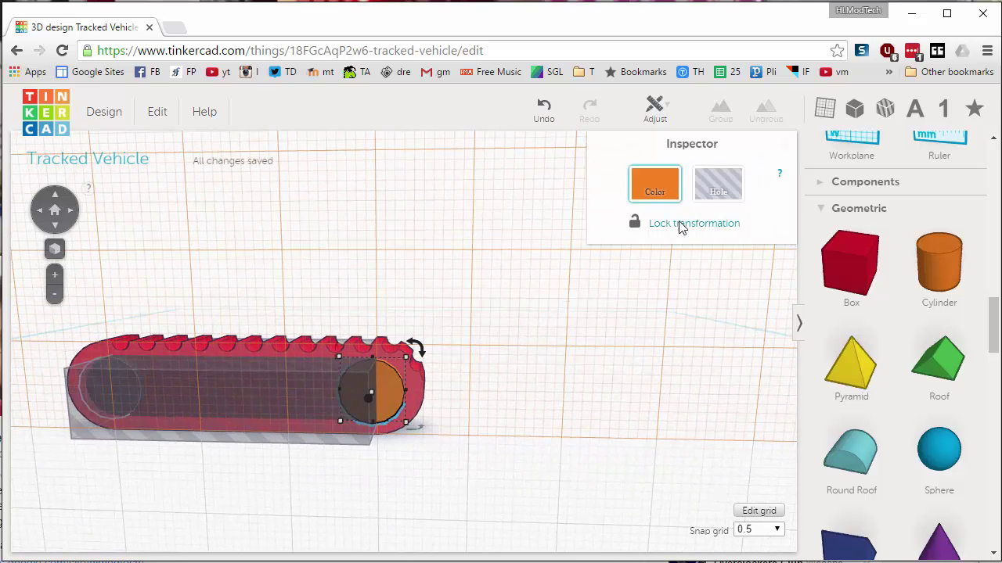
click(718, 185)
Return the workplane to the ground grid and group the bar with the box and cylinder holes to hollow out the track.
scroll(309, 334, down, 5)
click(239, 311)
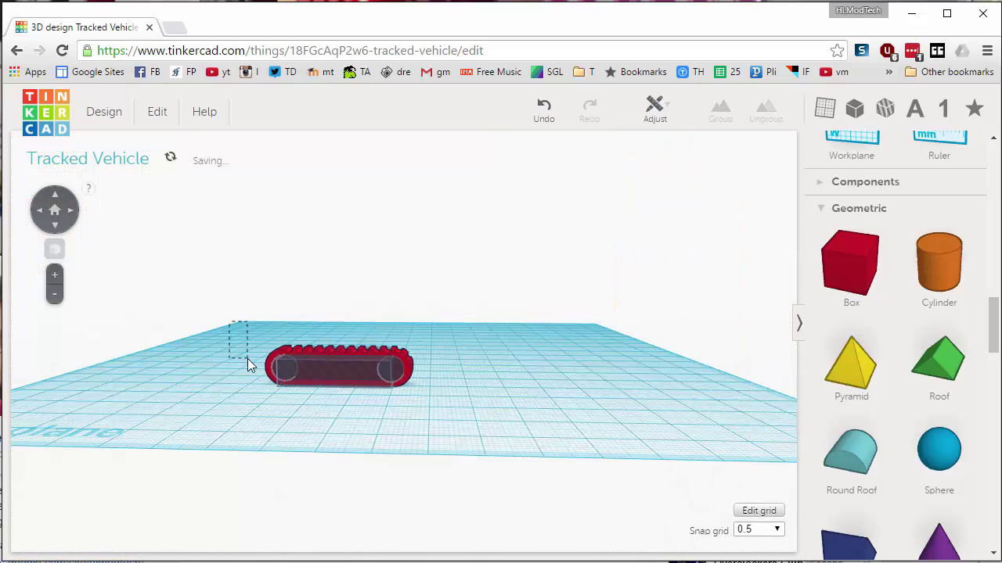
drag(465, 404, 466, 405)
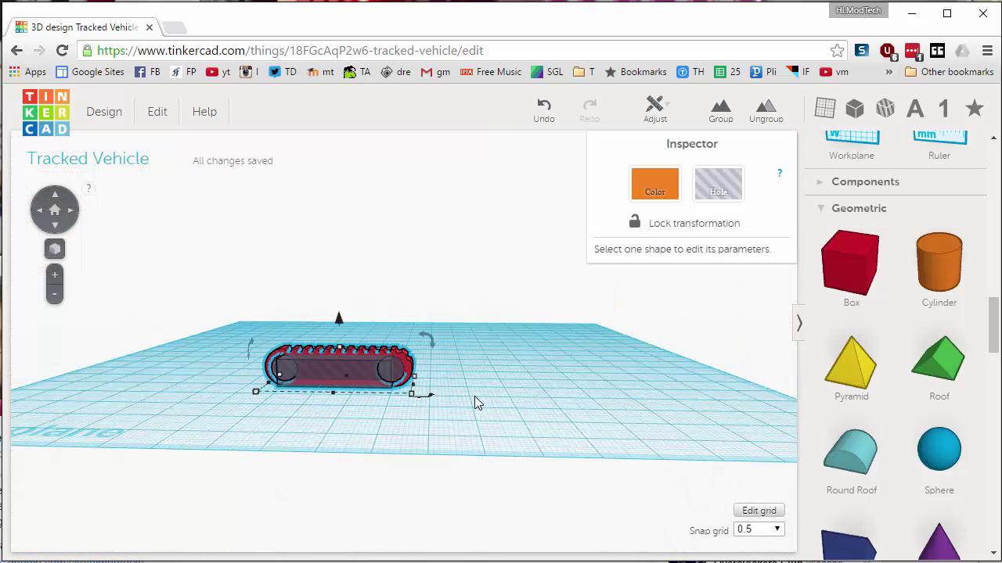
click(721, 119)
right_drag(290, 349, 332, 342)
scroll(530, 391, up, 3)
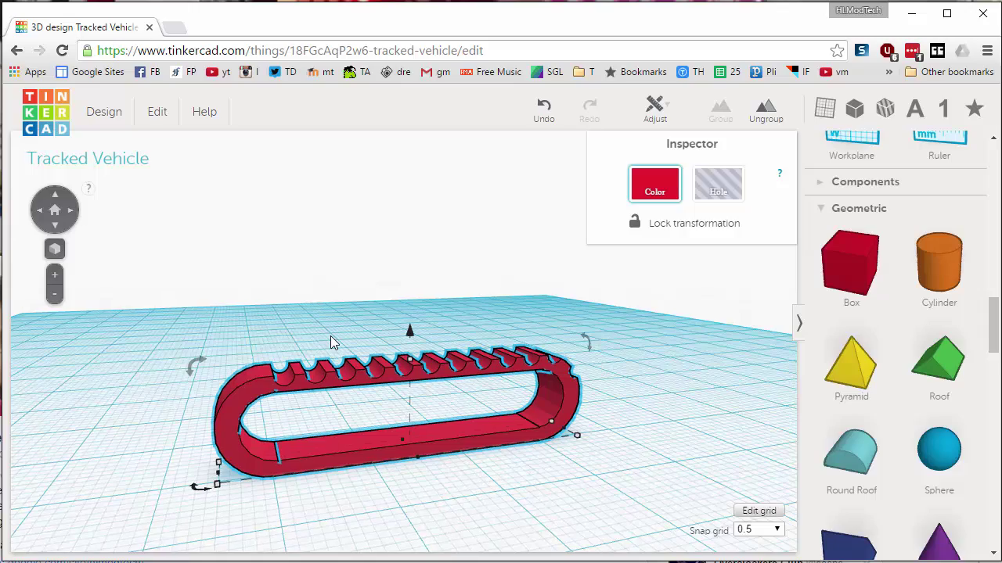
right_drag(295, 295, 337, 295)
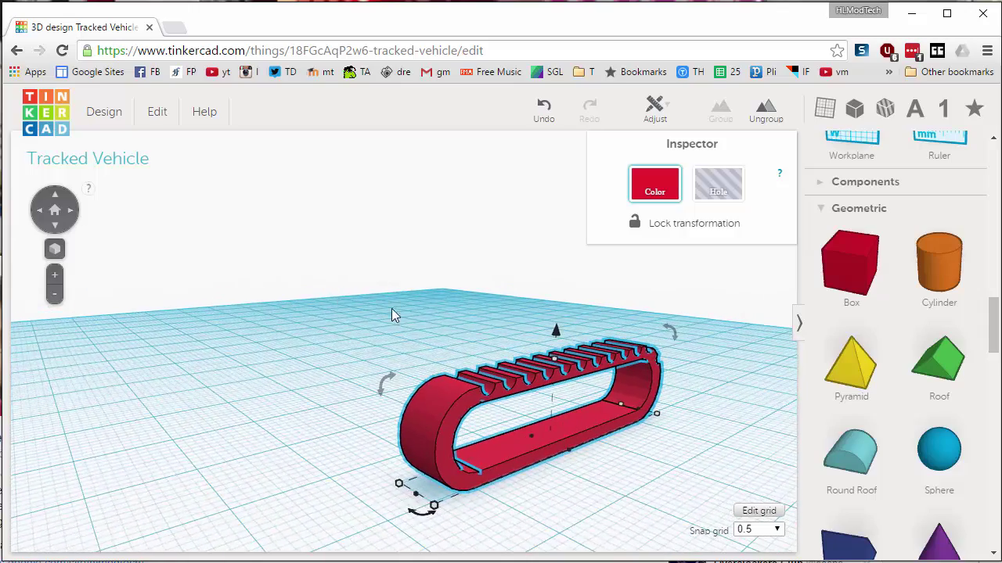
right_drag(393, 311, 370, 315)
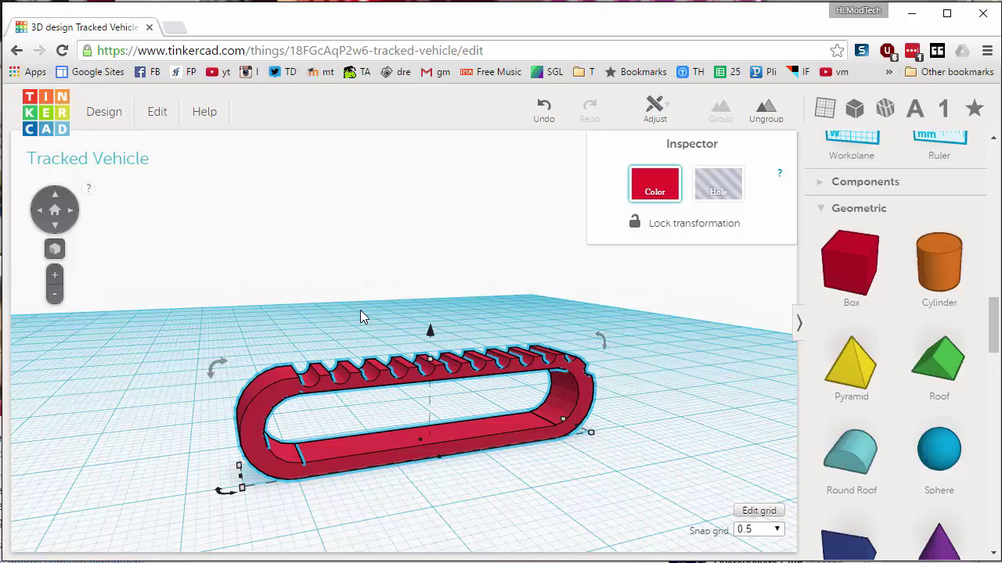
right_drag(510, 279, 365, 275)
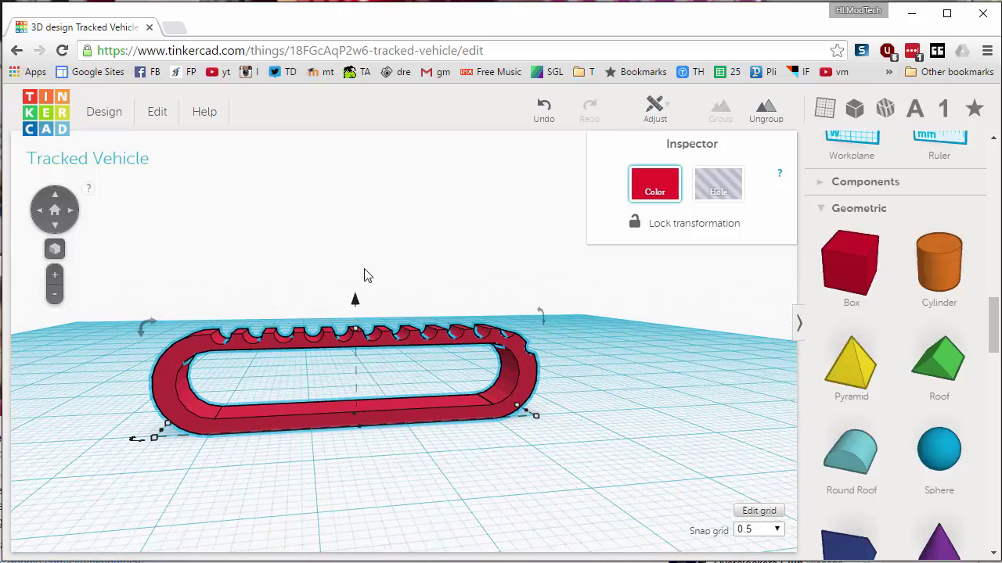